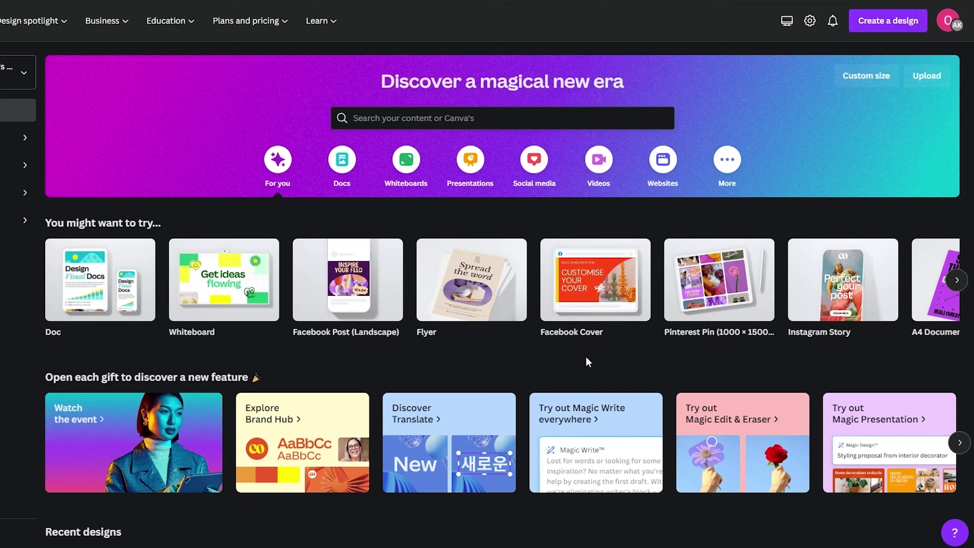
Search Canva for 'menu' templates using the search suggestion
click(369, 115)
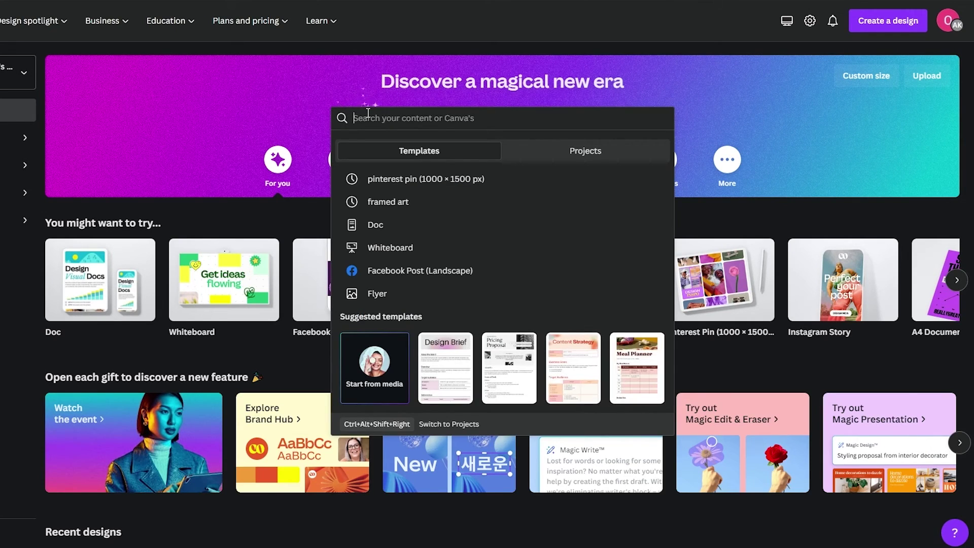
text(me)
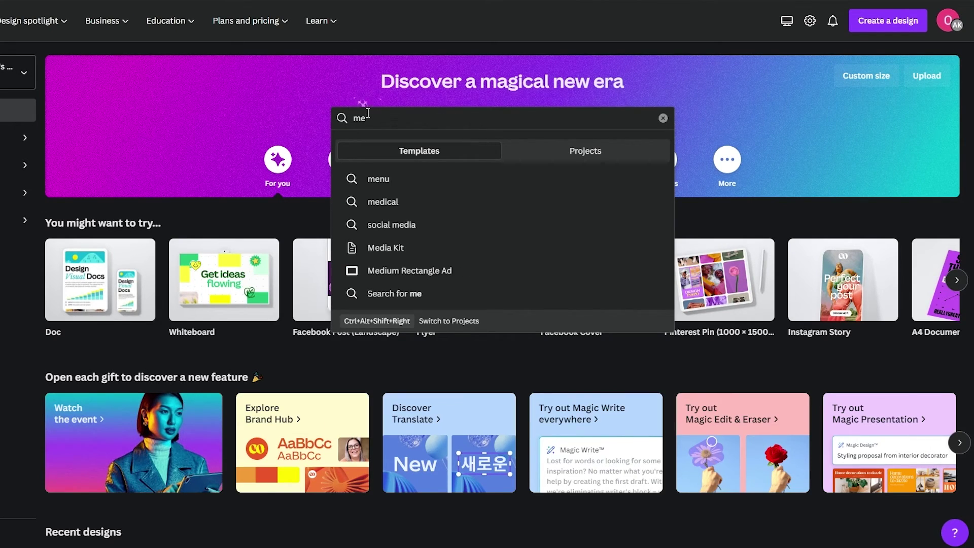
key(Down)
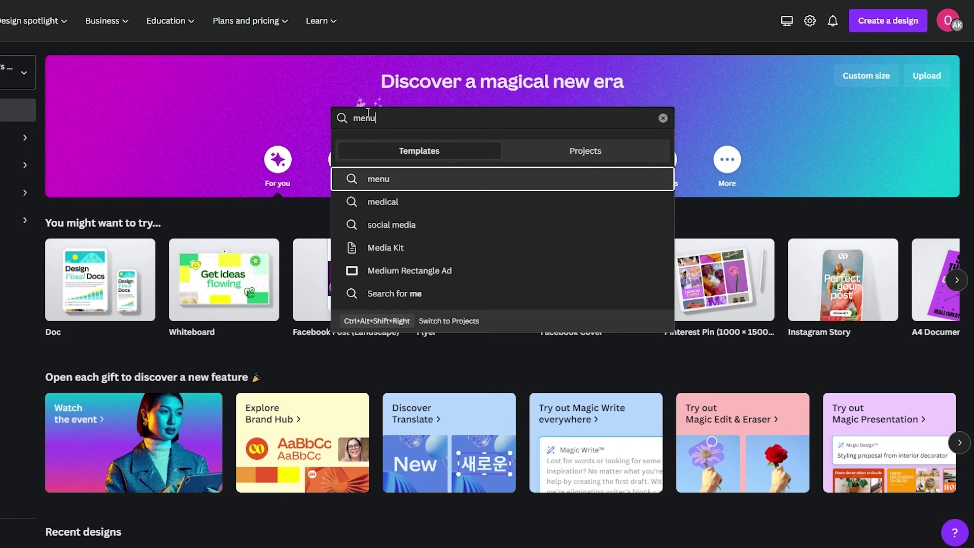
click(393, 177)
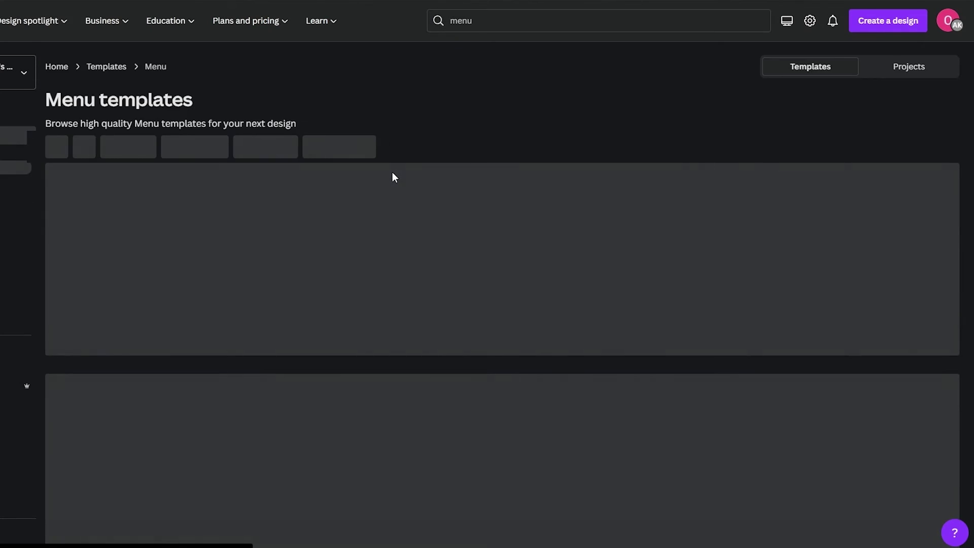
Scroll through the menu template results, then go back to the home page
scroll(397, 166, down, 9)
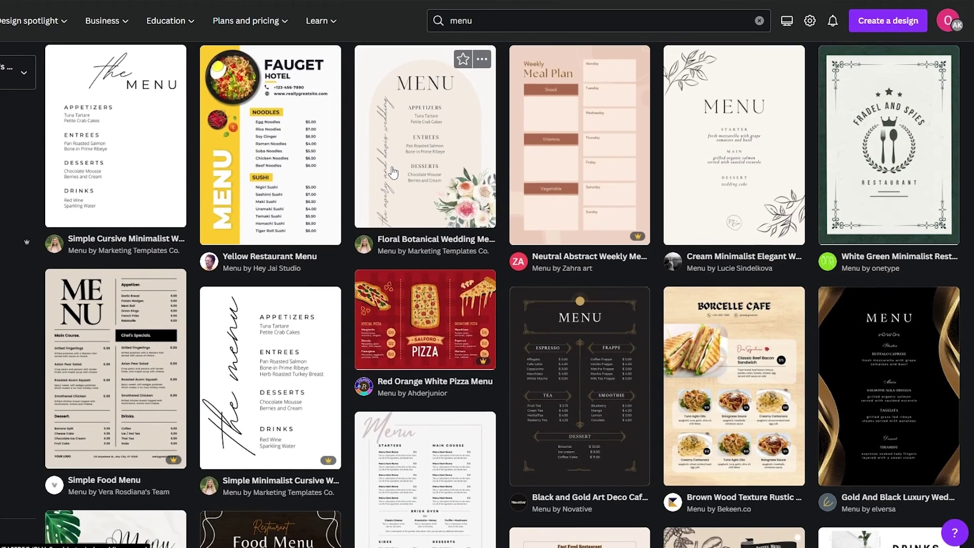
scroll(394, 173, down, 3)
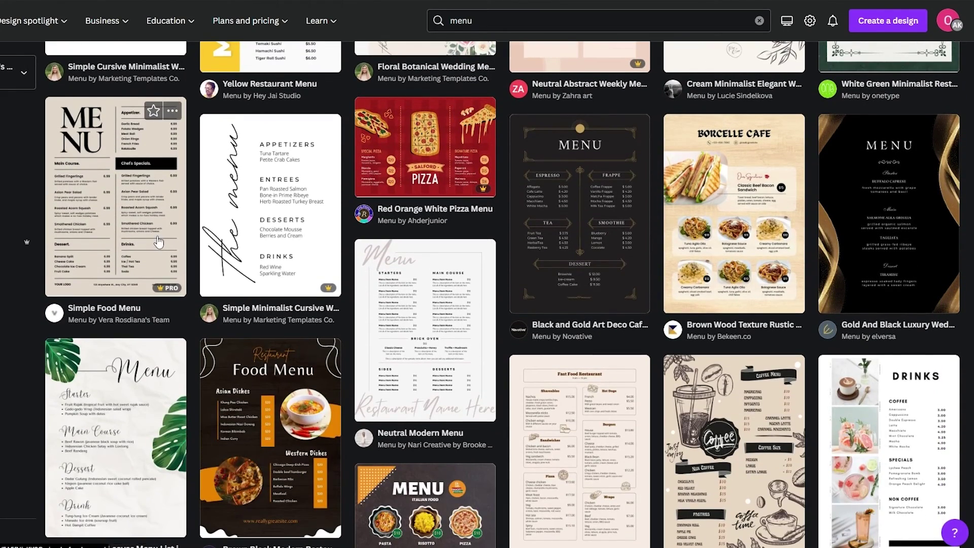
scroll(343, 341, down, 5)
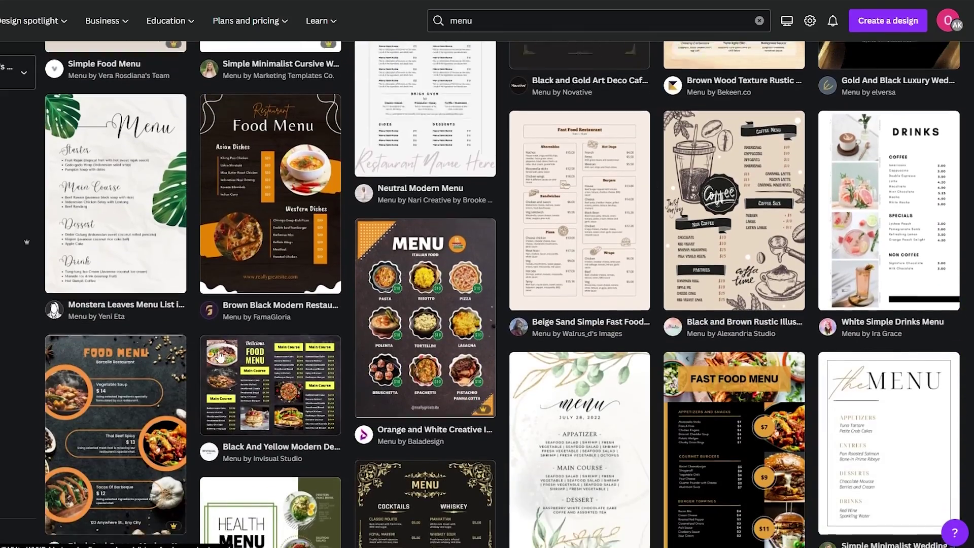
scroll(343, 342, down, 6)
scroll(686, 364, up, 9)
scroll(686, 364, up, 6)
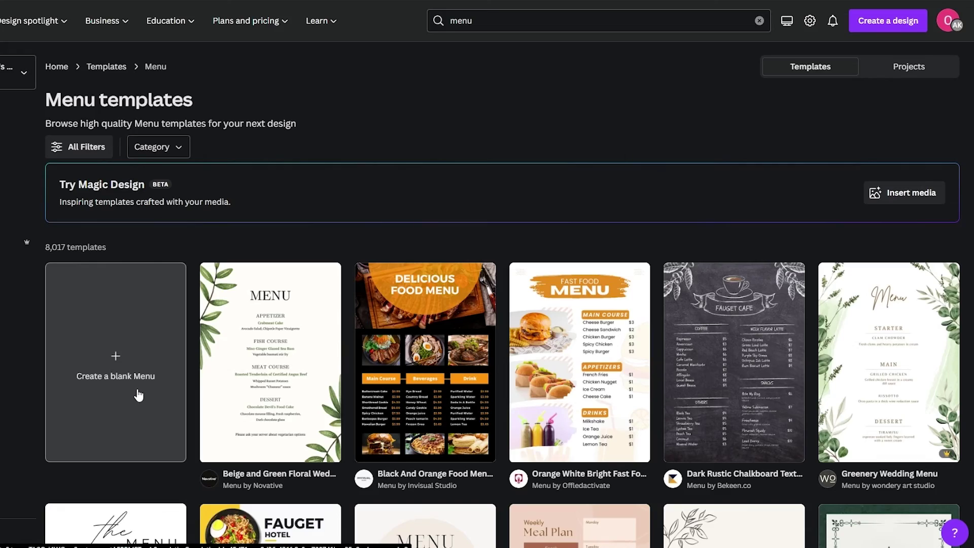
scroll(138, 395, down, 15)
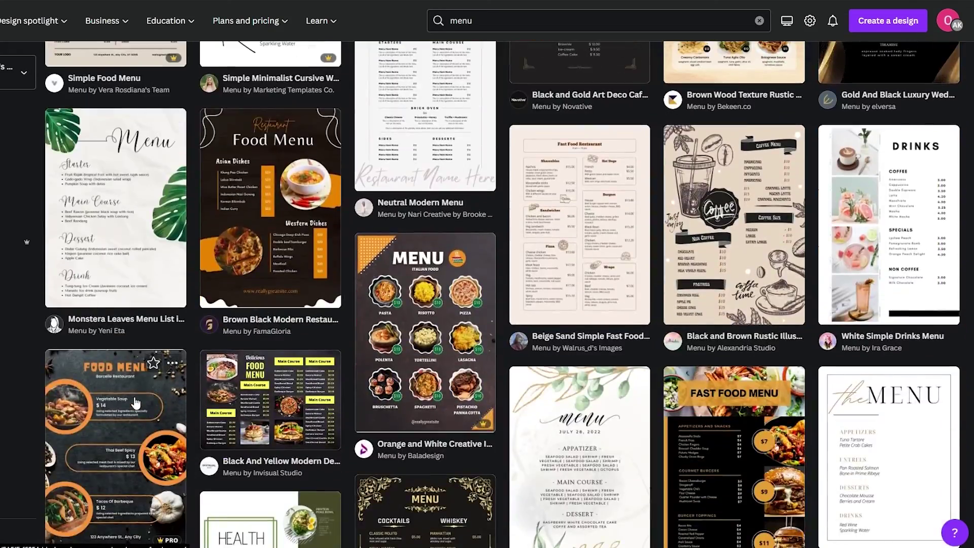
scroll(136, 404, down, 5)
scroll(218, 371, down, 5)
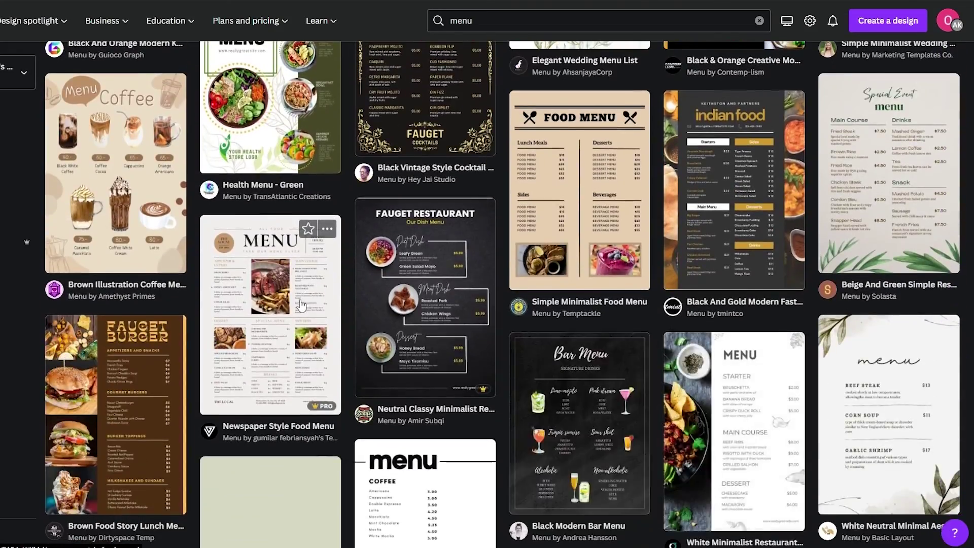
scroll(302, 343, up, 6)
scroll(302, 343, up, 10)
key(alt+Left)
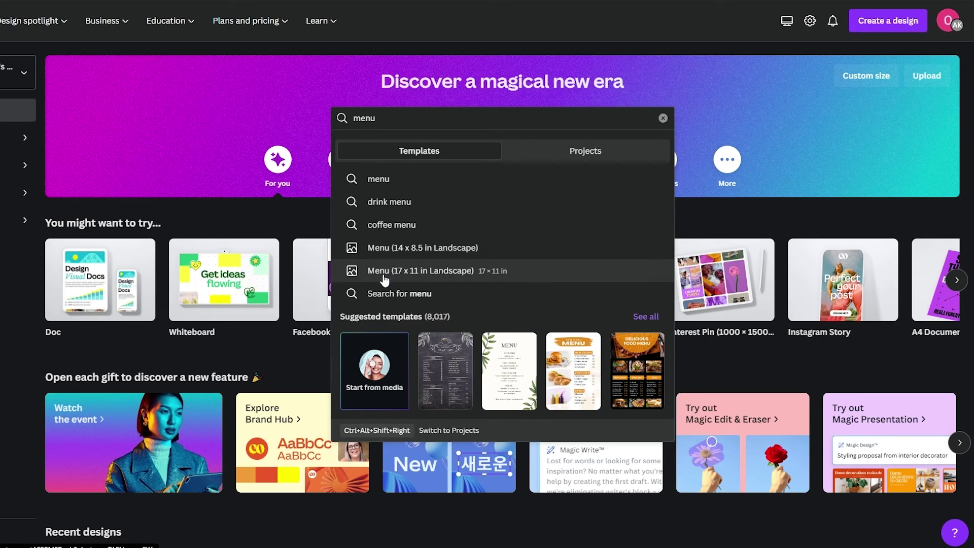
Create a blank Menu design at 17 x 11 in landscape
click(458, 278)
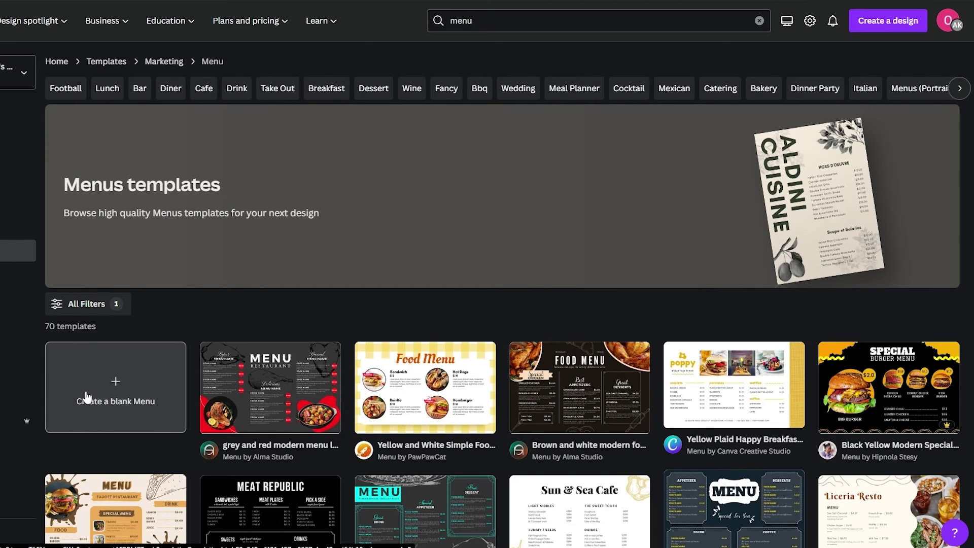
click(109, 398)
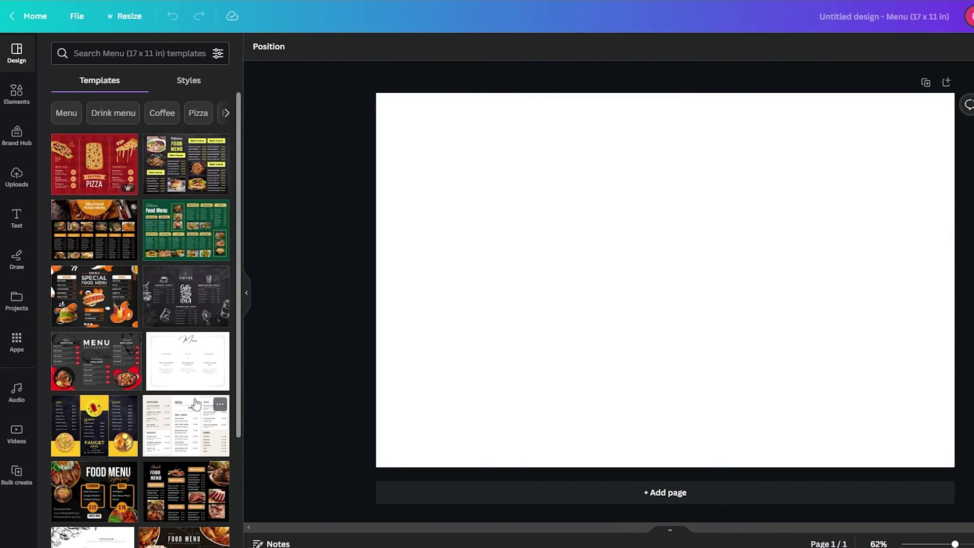
Replace the menu template suggestions with the Elements library and select the blank page
scroll(191, 265, down, 3)
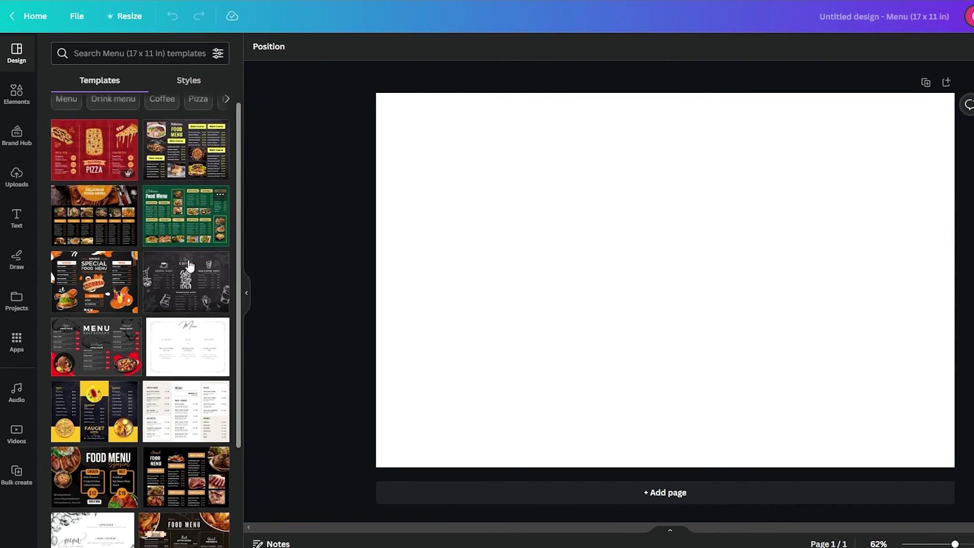
scroll(191, 265, up, 3)
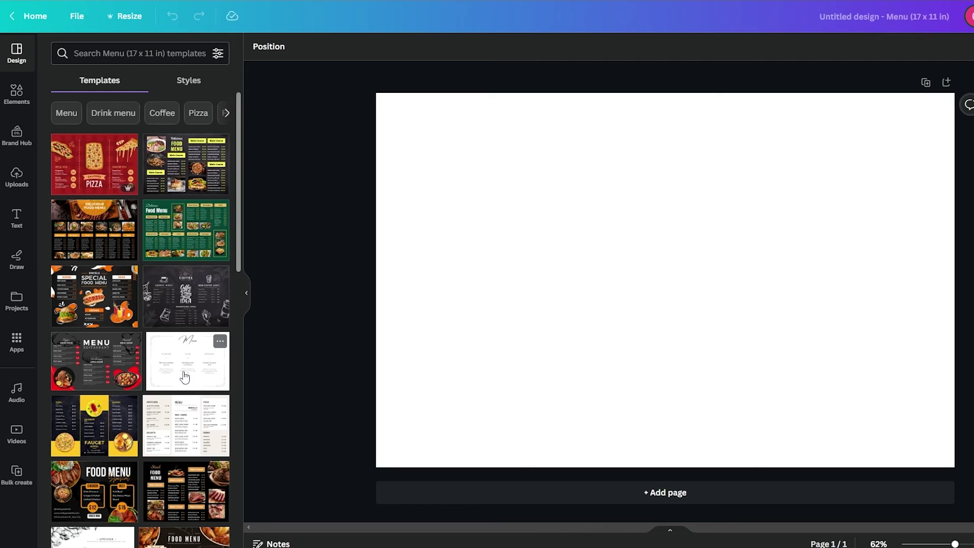
click(2, 98)
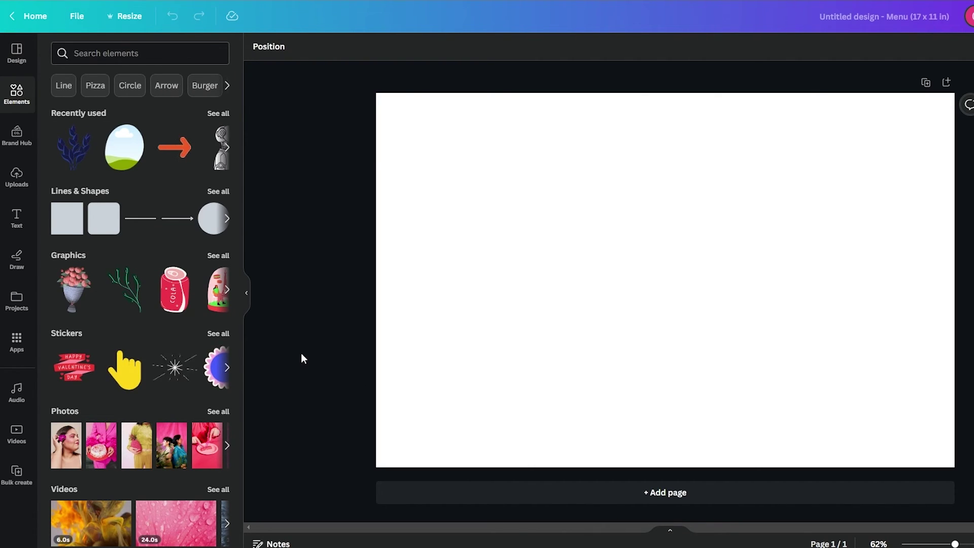
click(665, 172)
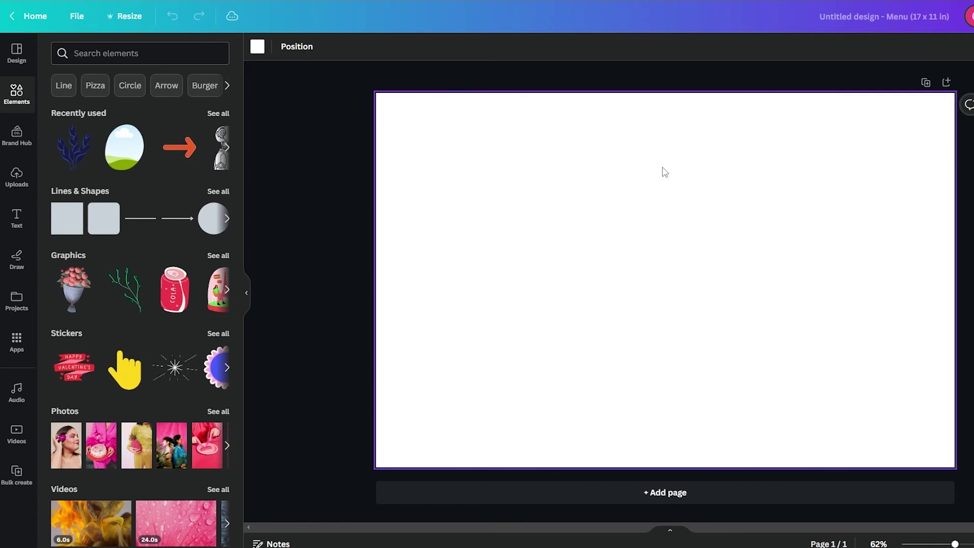
Change the page background from white to a custom pale cream colour
click(251, 50)
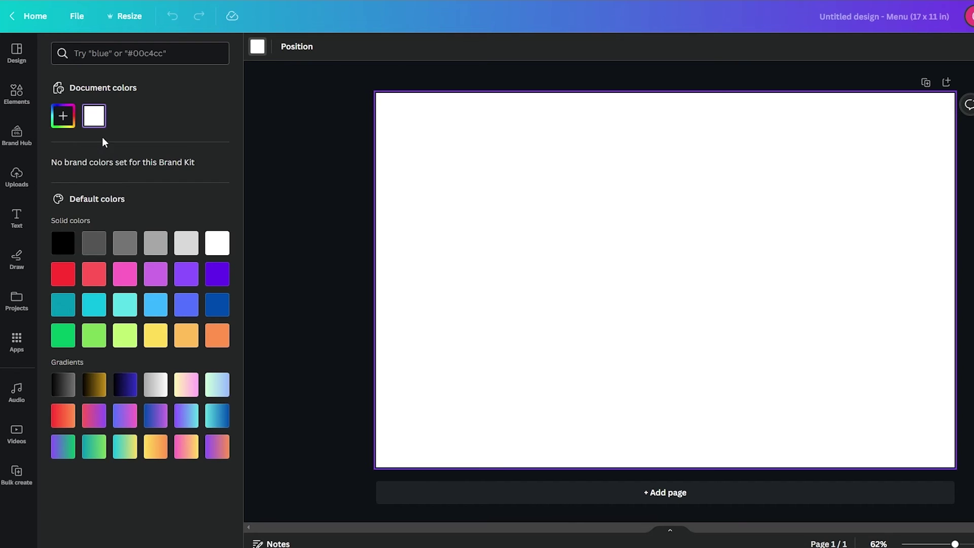
click(63, 115)
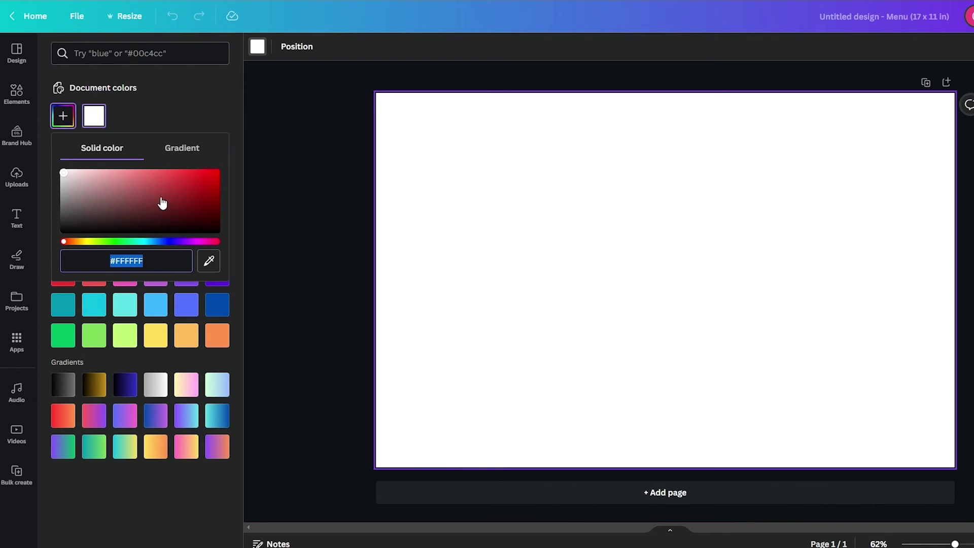
drag(162, 203, 136, 159)
drag(64, 244, 86, 250)
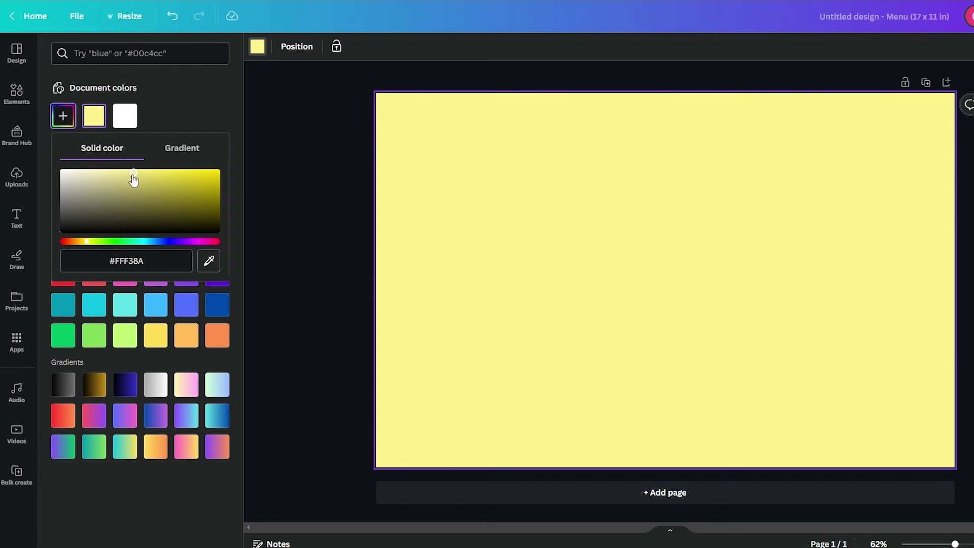
drag(133, 176, 81, 162)
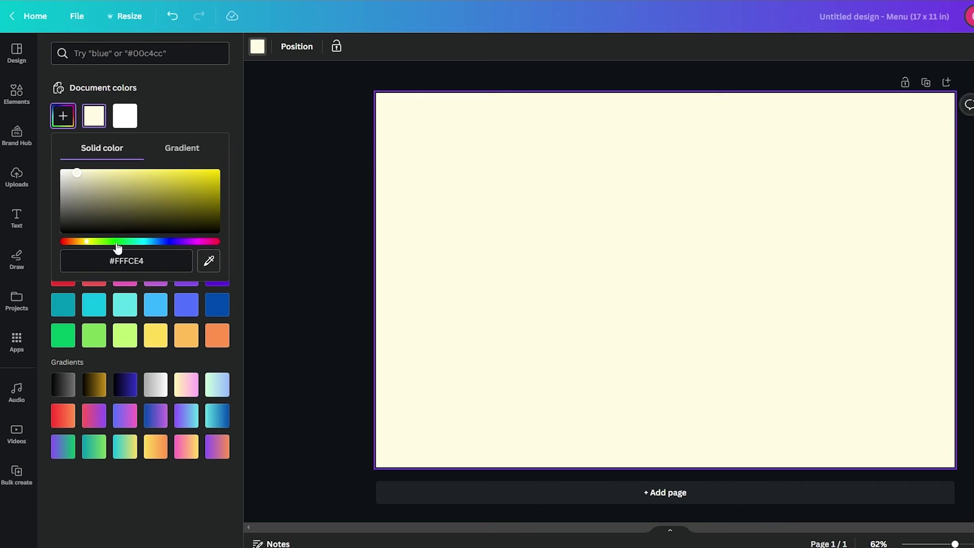
drag(88, 245, 85, 246)
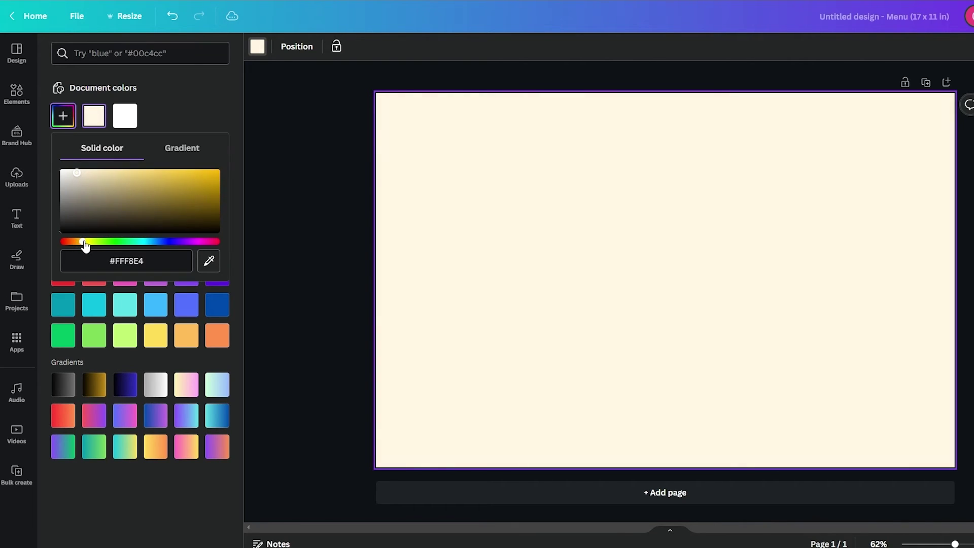
click(435, 210)
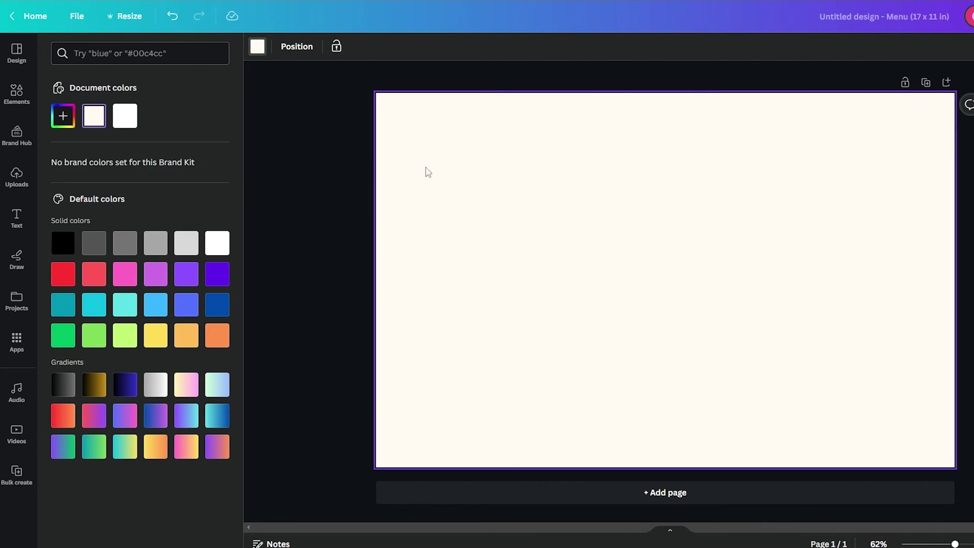
click(347, 231)
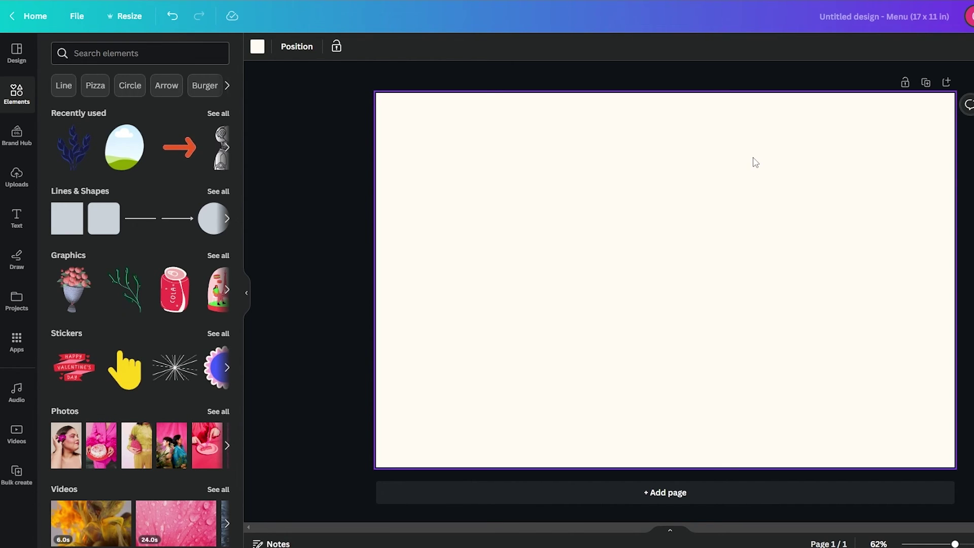
Search Elements for 'food' and scroll through all the food photos
click(123, 58)
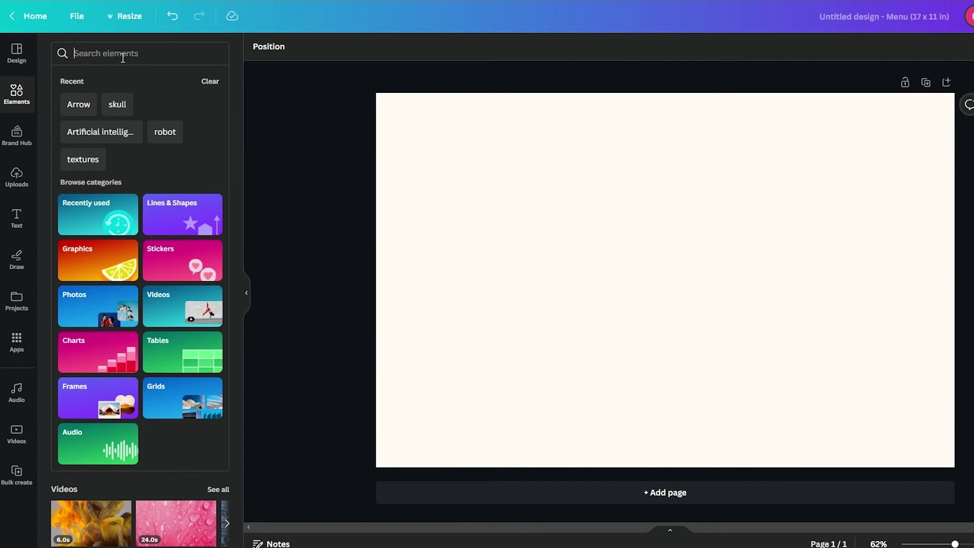
text(foo)
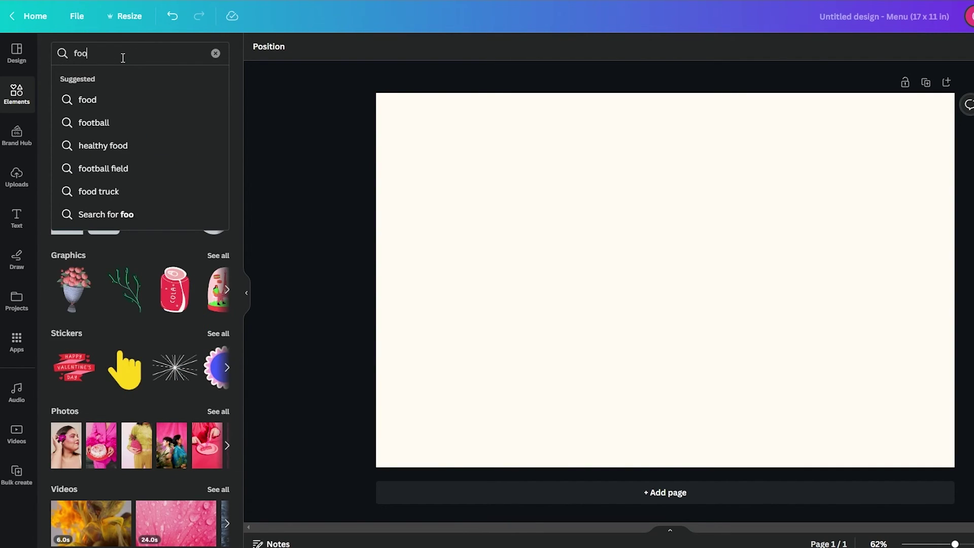
text(d)
key(Return)
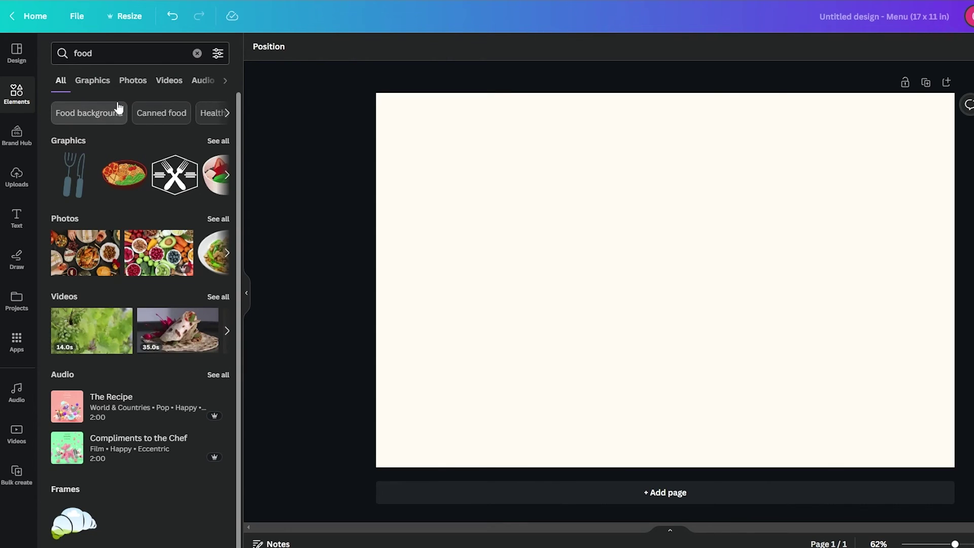
click(214, 220)
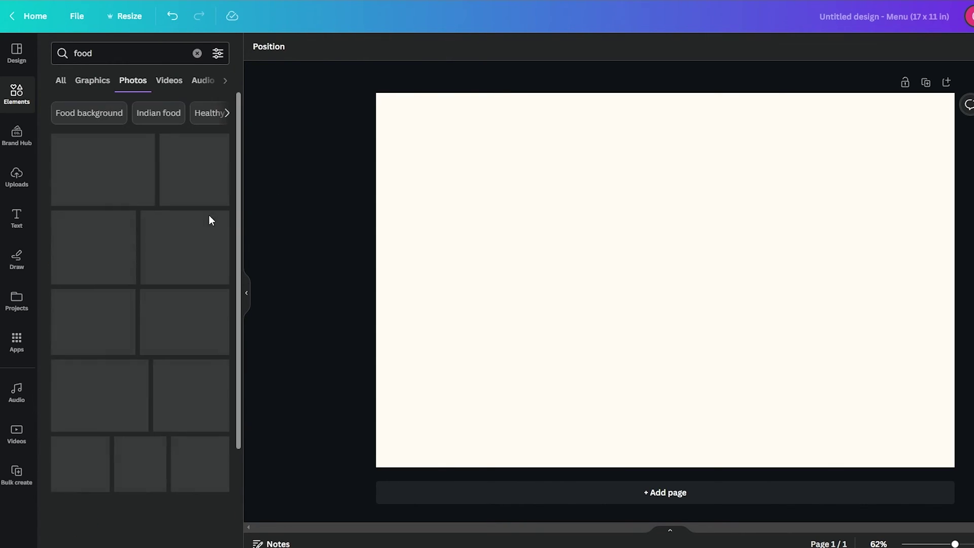
scroll(207, 208, down, 6)
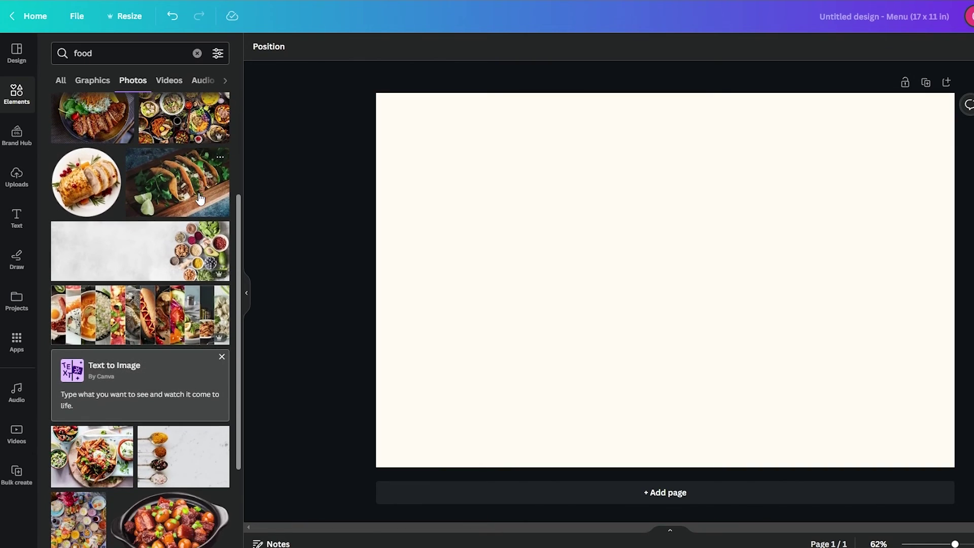
scroll(207, 219, down, 12)
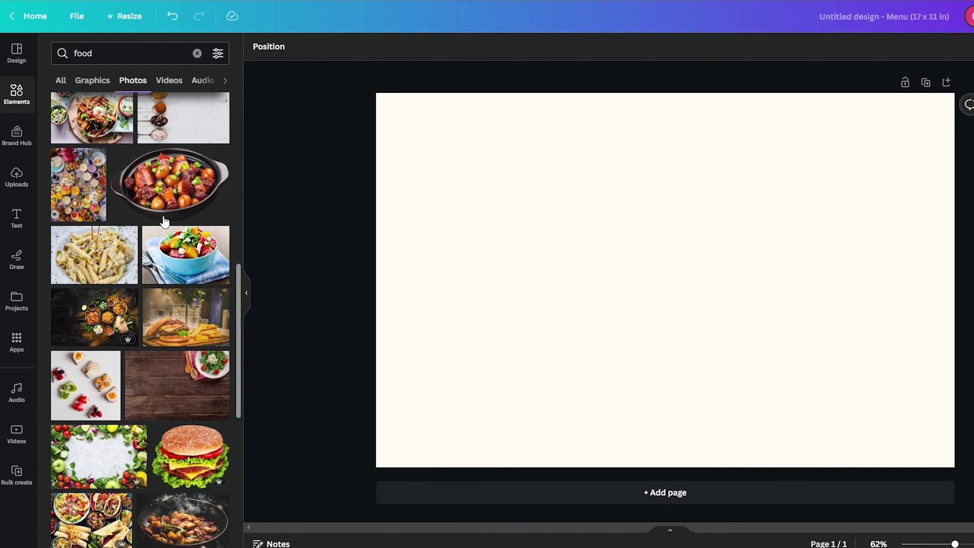
scroll(163, 211, down, 3)
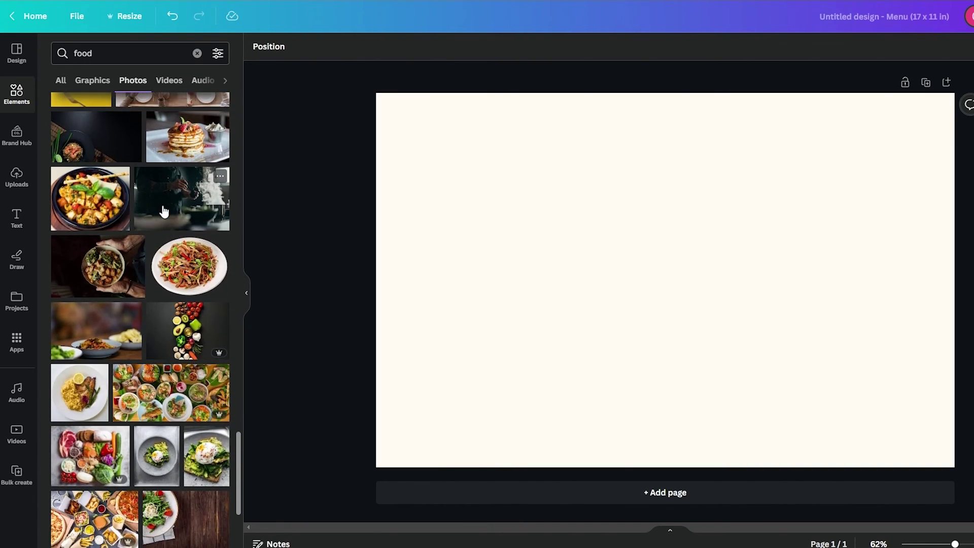
scroll(164, 211, down, 10)
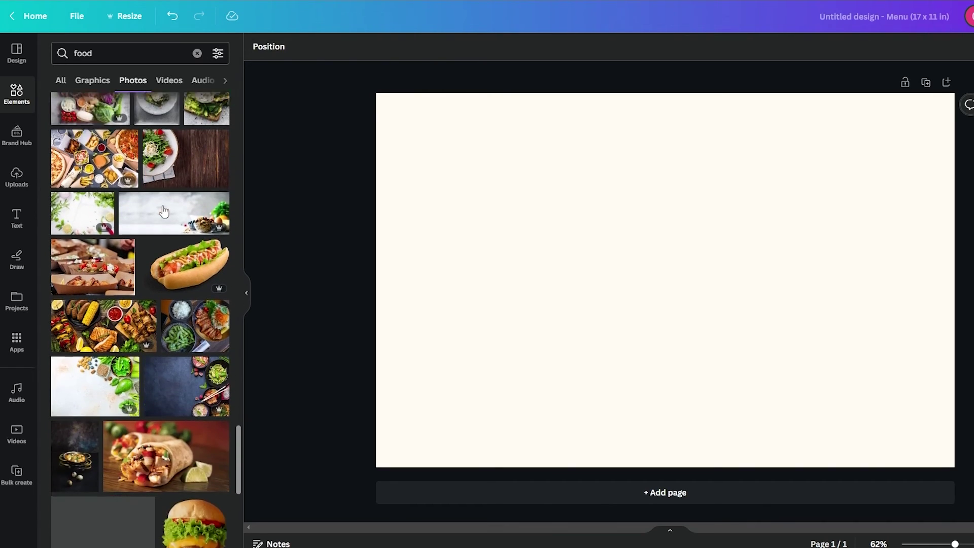
scroll(160, 264, down, 6)
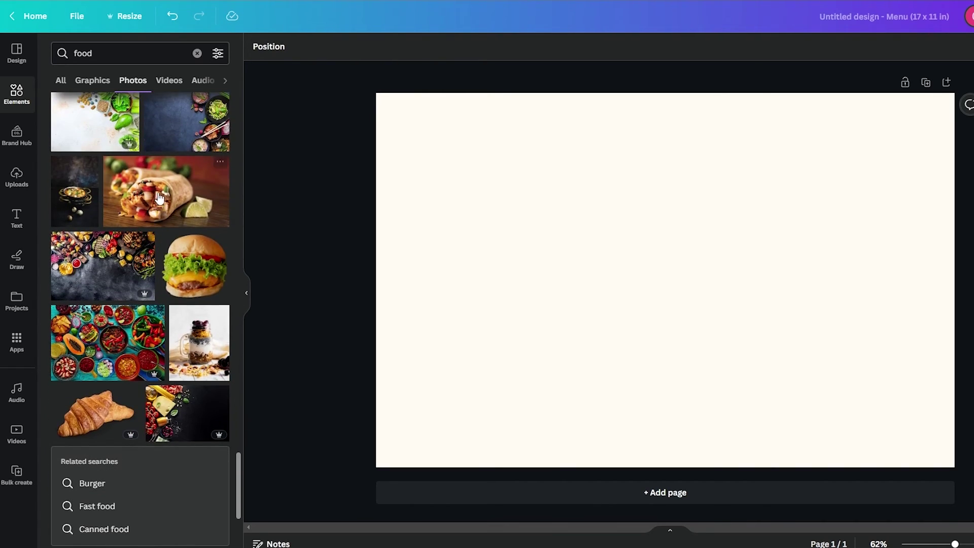
scroll(160, 203, down, 5)
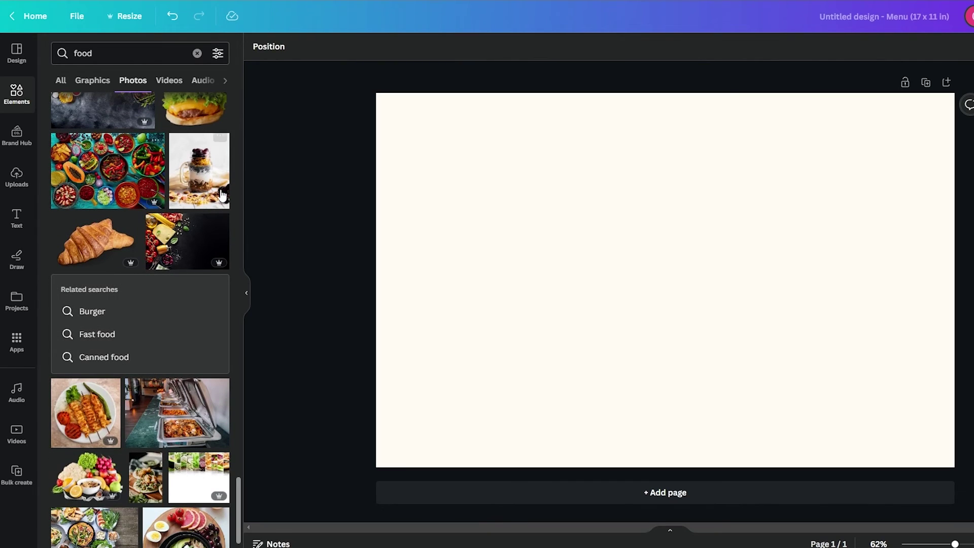
scroll(159, 253, down, 2)
scroll(155, 253, down, 2)
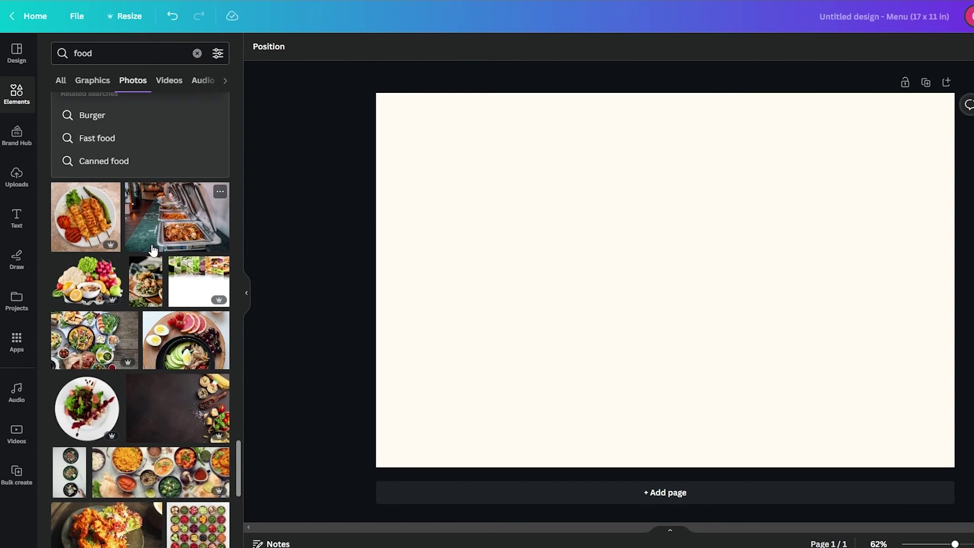
scroll(152, 247, down, 10)
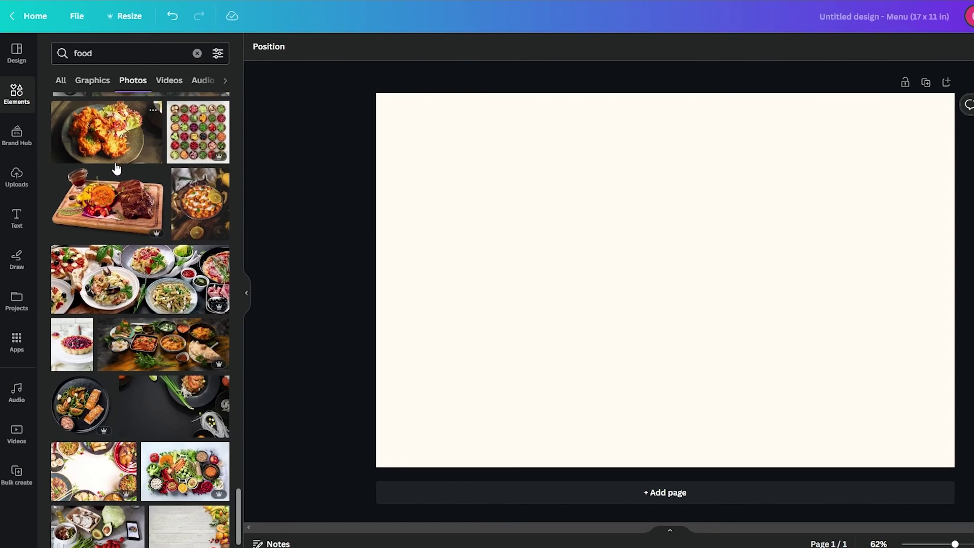
scroll(100, 208, down, 2)
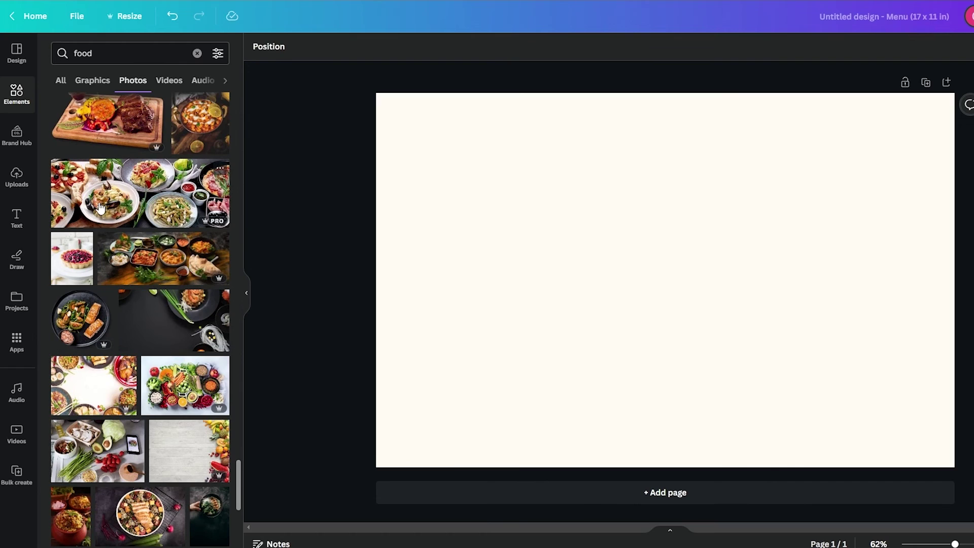
Switch the food results to Graphics and scroll through them
click(91, 89)
scroll(121, 193, down, 2)
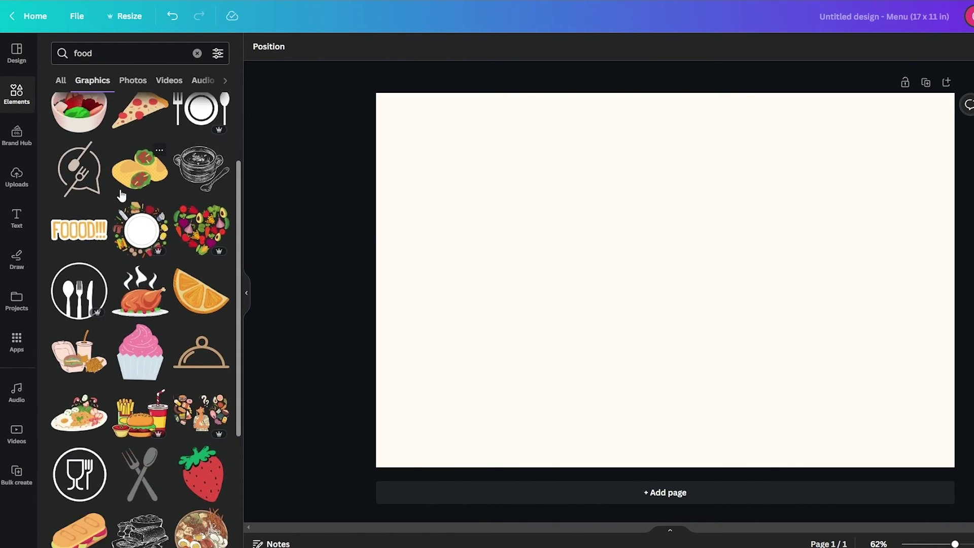
scroll(121, 195, down, 3)
scroll(121, 195, down, 3)
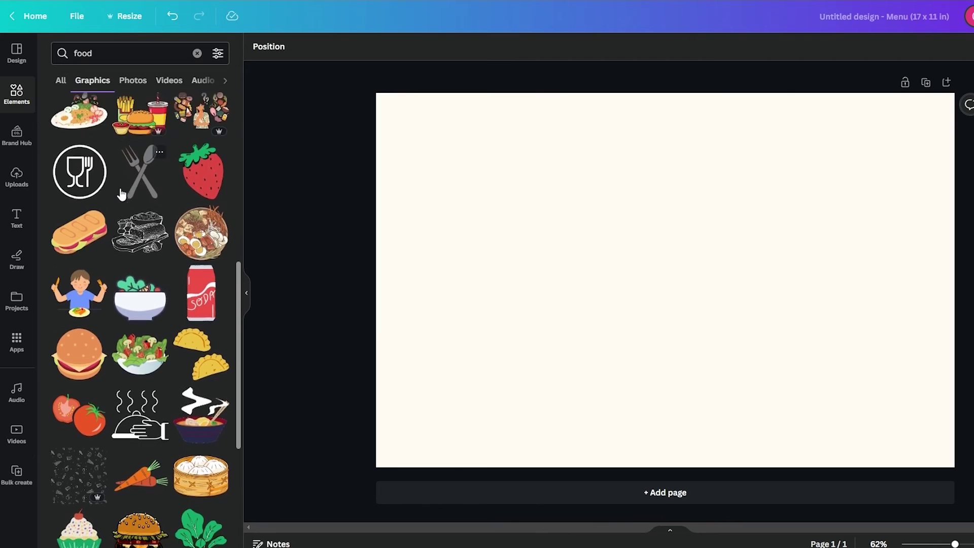
scroll(121, 195, down, 2)
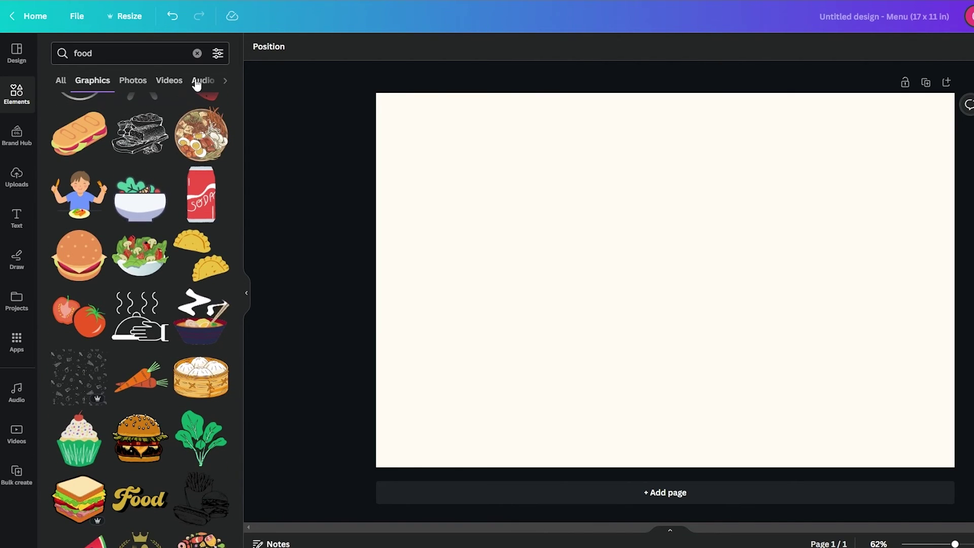
scroll(148, 246, down, 6)
scroll(148, 246, down, 3)
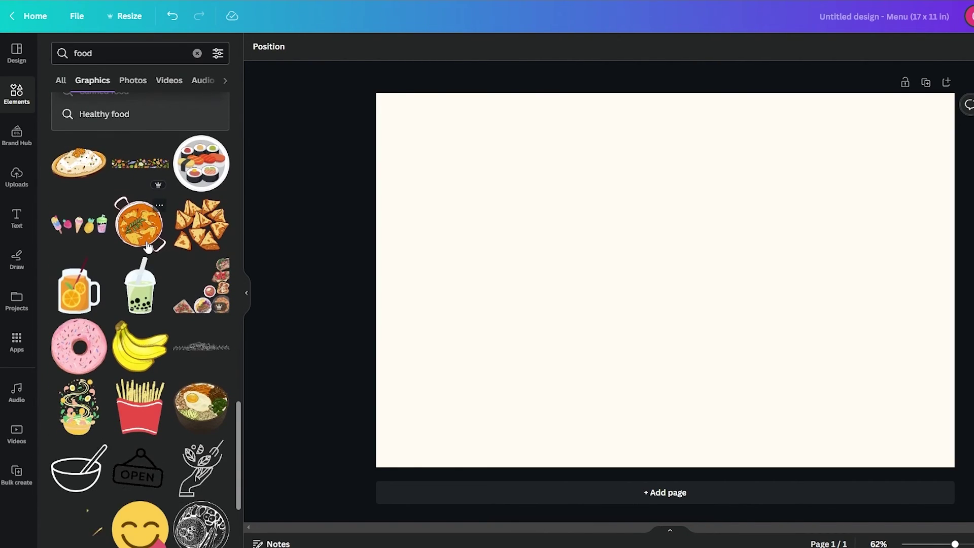
scroll(148, 245, down, 4)
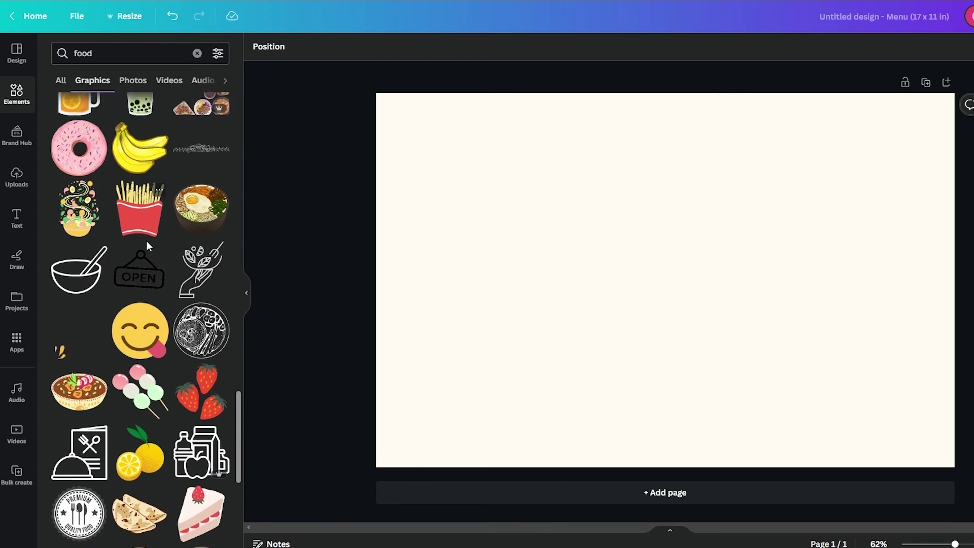
scroll(147, 242, down, 1)
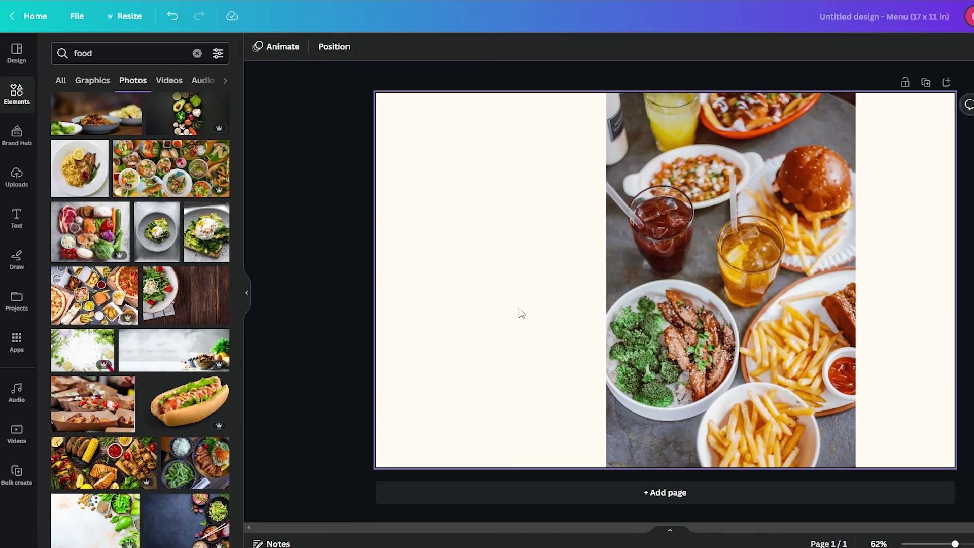
Snap the burgers-and-fries photo flush against the page's right edge, then deselect it
drag(734, 273, 837, 275)
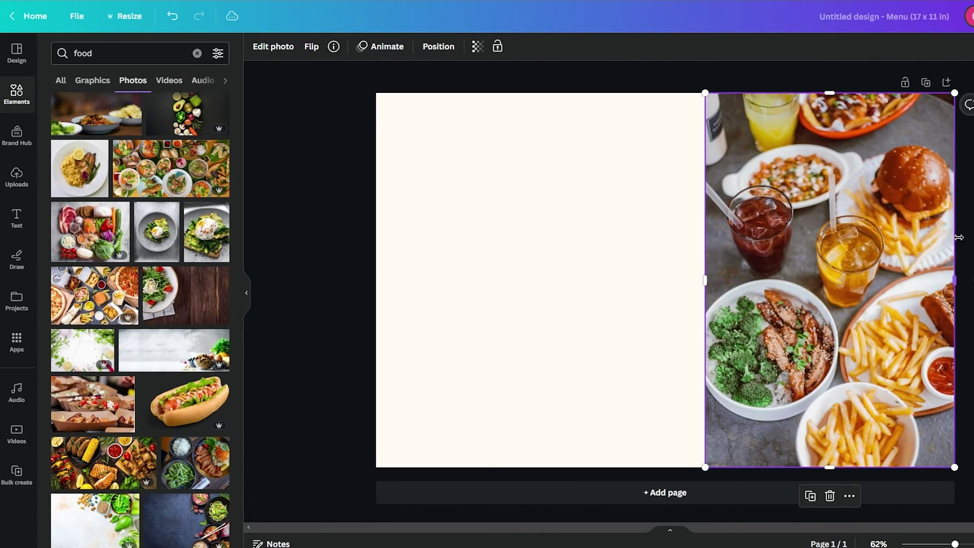
key(Escape)
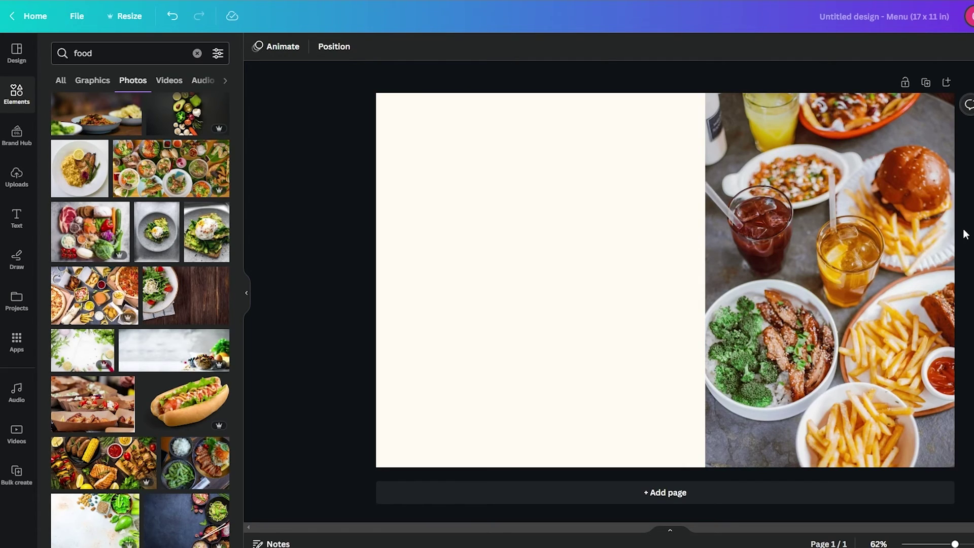
Search Elements for 'shape' and browse the full set of Frames results
click(17, 99)
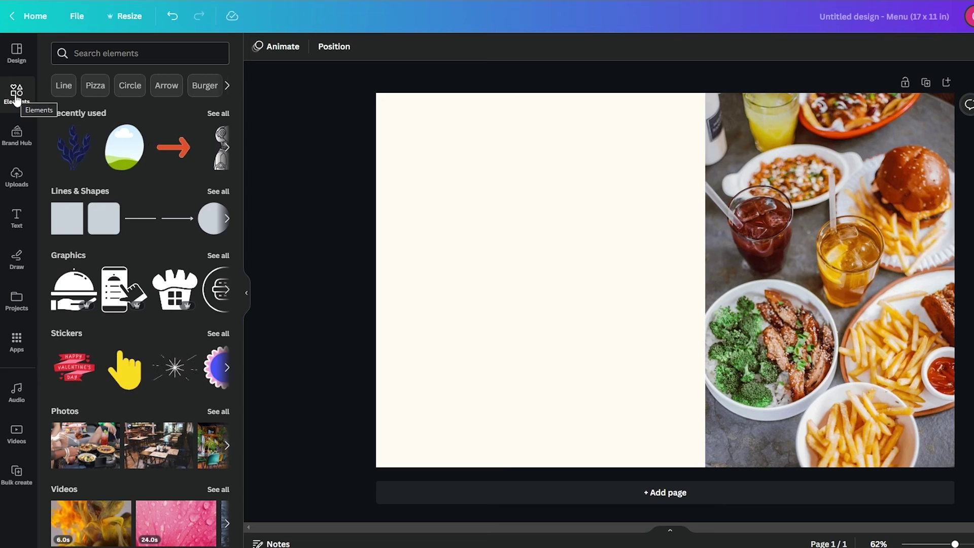
click(109, 54)
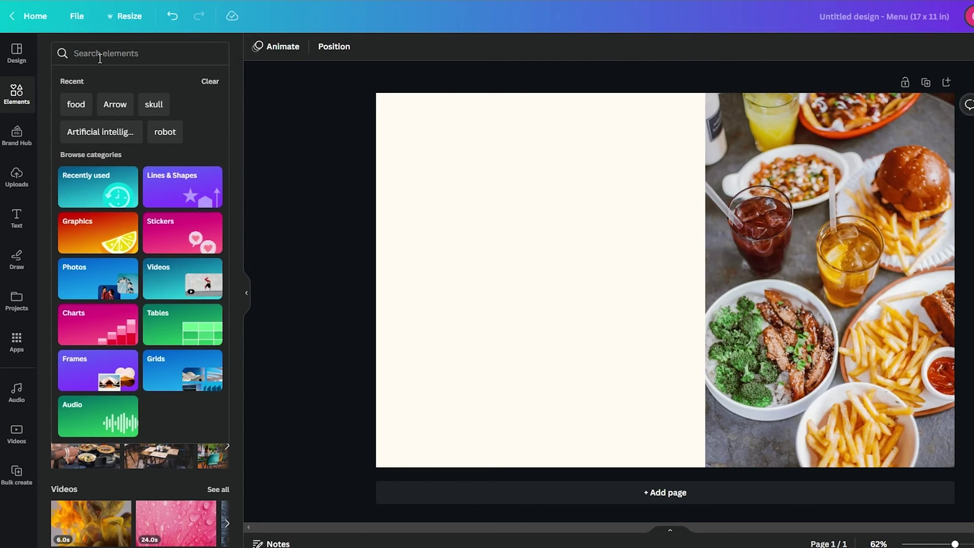
text(shape)
key(Return)
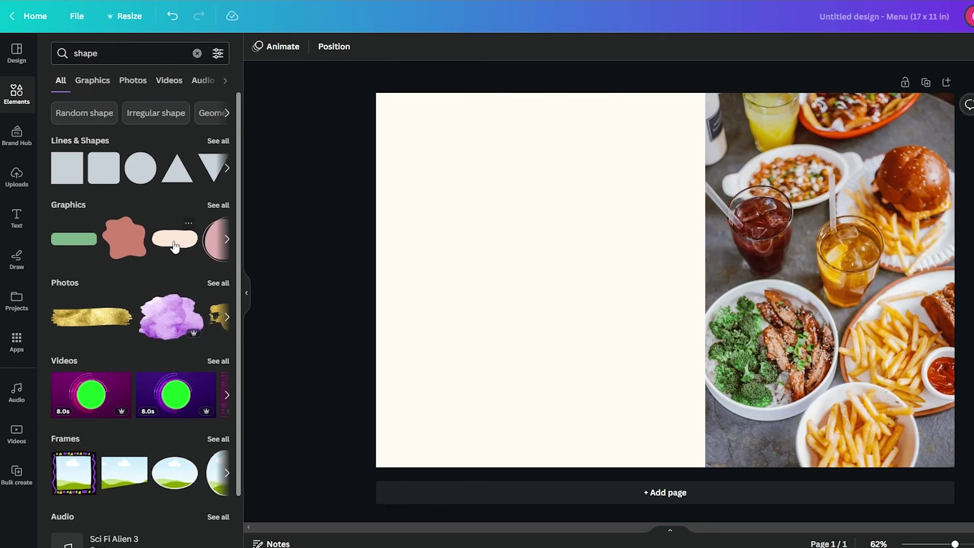
scroll(170, 355, down, 2)
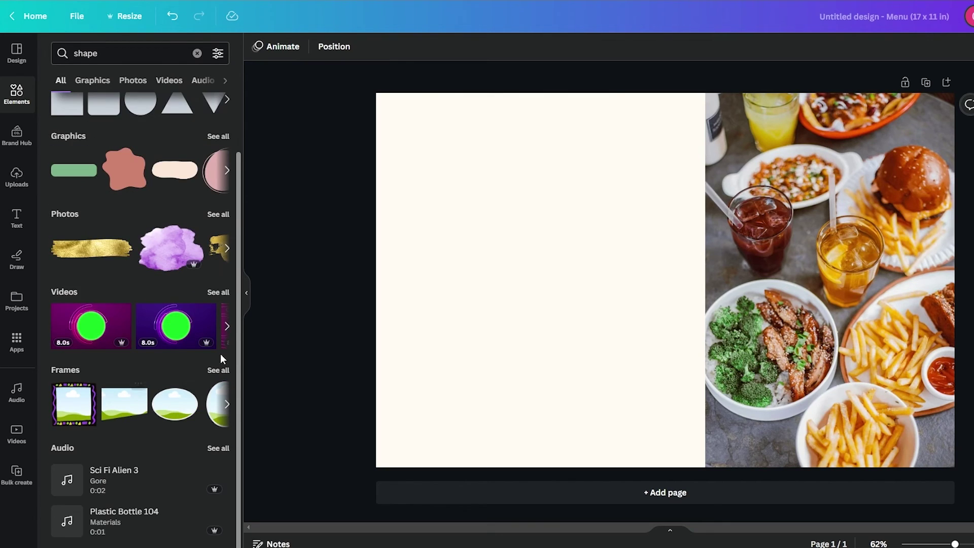
click(223, 370)
scroll(155, 203, down, 3)
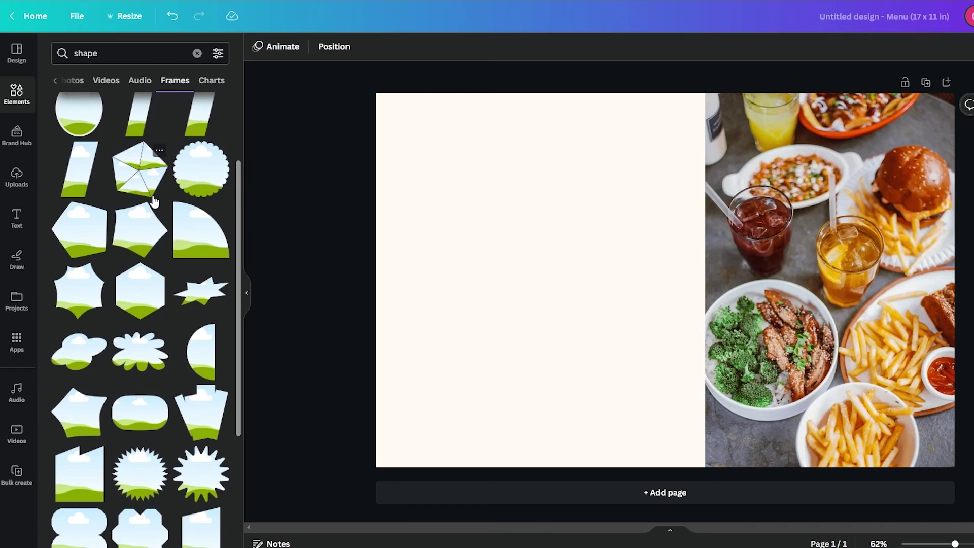
scroll(156, 202, down, 2)
scroll(156, 203, down, 6)
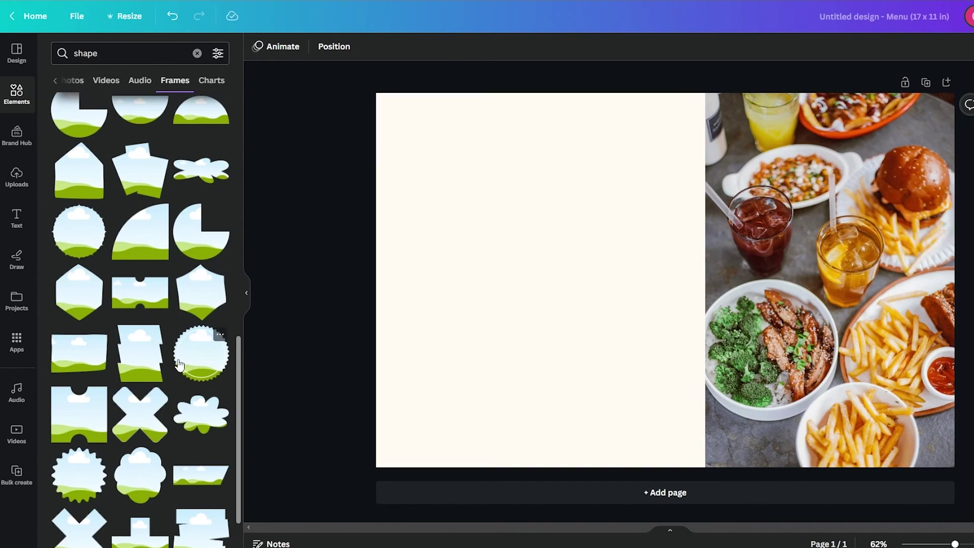
scroll(185, 363, down, 2)
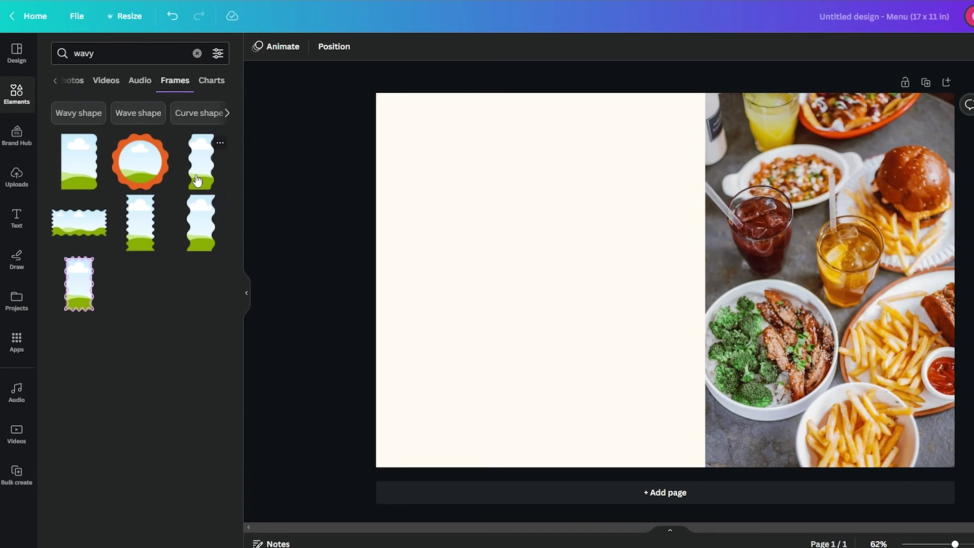
Add a tall wavy frame, drop the food photo into it, and enlarge it past the bottom-right
click(191, 222)
mouse_move(818, 159)
mouse_down()
mouse_move(645, 232)
mouse_move(655, 231)
mouse_up()
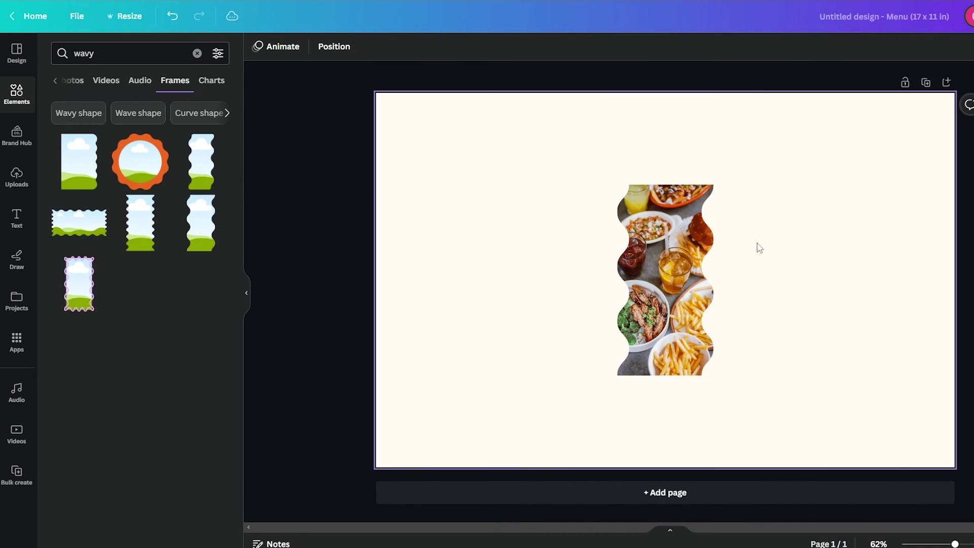
click(689, 349)
drag(713, 375, 759, 492)
drag(745, 364, 783, 320)
drag(895, 293, 884, 275)
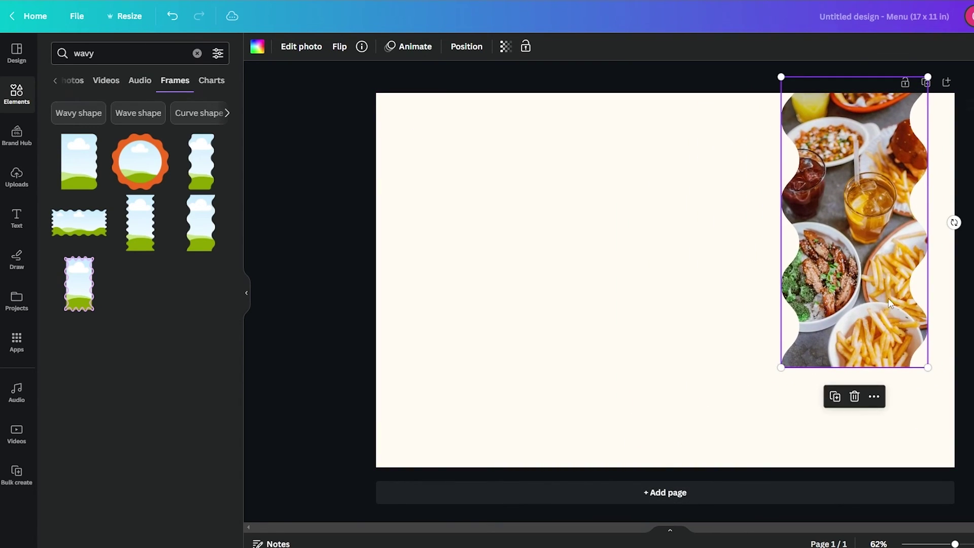
mouse_move(930, 366)
mouse_down()
mouse_move(960, 442)
mouse_move(973, 528)
mouse_up()
mouse_move(889, 401)
mouse_down()
mouse_move(808, 386)
mouse_move(844, 366)
mouse_up()
Adjust the photo inside the frame, nudge the frame into place, and add a second wavy frame
double_click(808, 385)
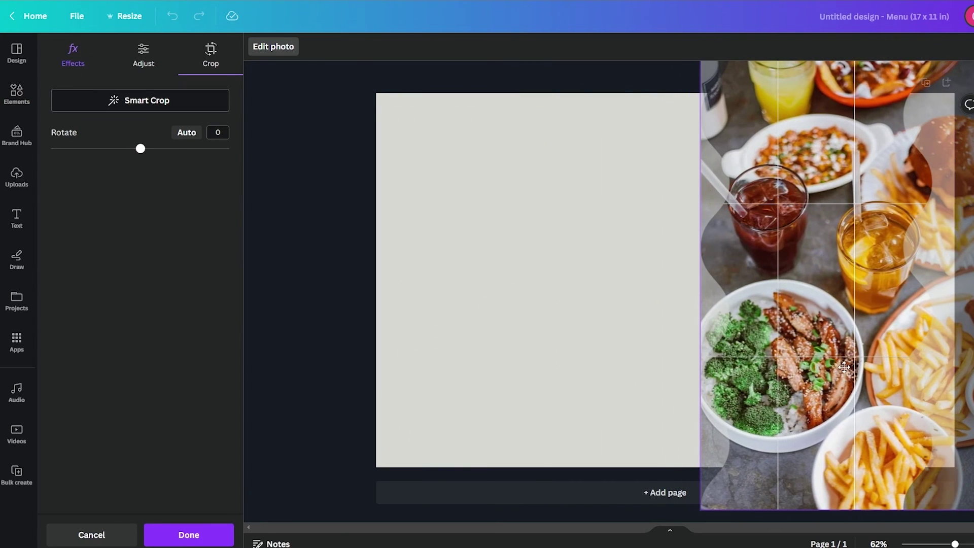
click(597, 289)
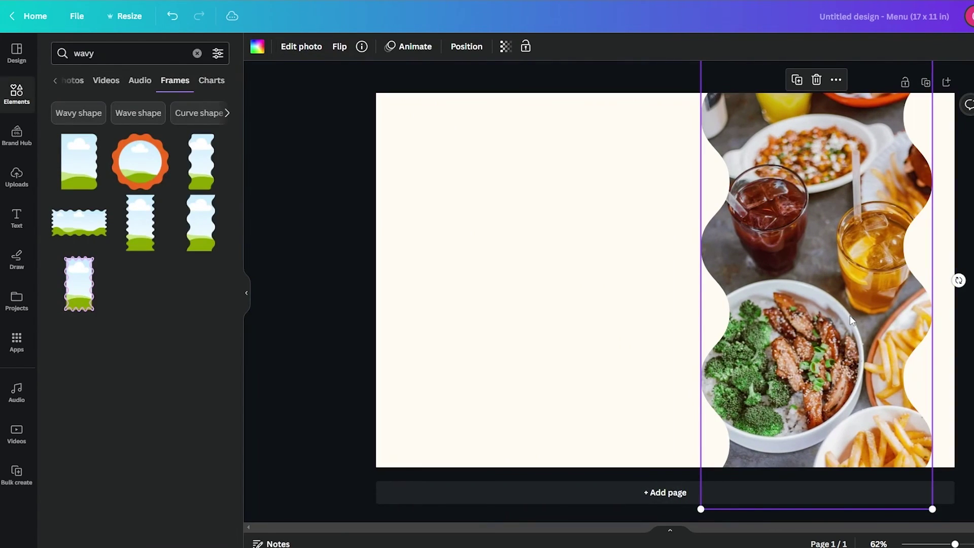
drag(851, 315, 896, 311)
drag(844, 294, 727, 292)
click(208, 188)
Move the new wavy frame left and detach the food photo from the large wavy frame
drag(670, 232, 500, 191)
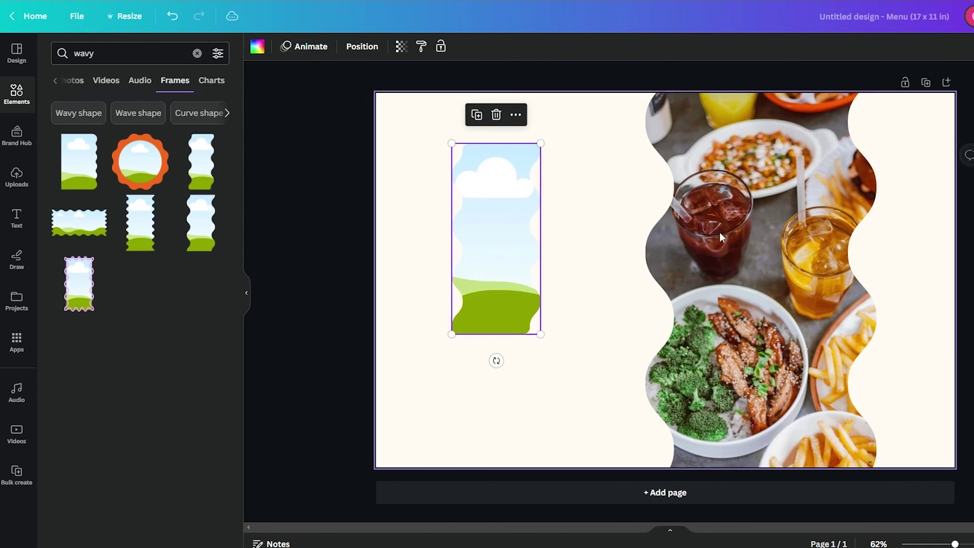
click(746, 229)
double_click(746, 230)
drag(746, 229, 561, 218)
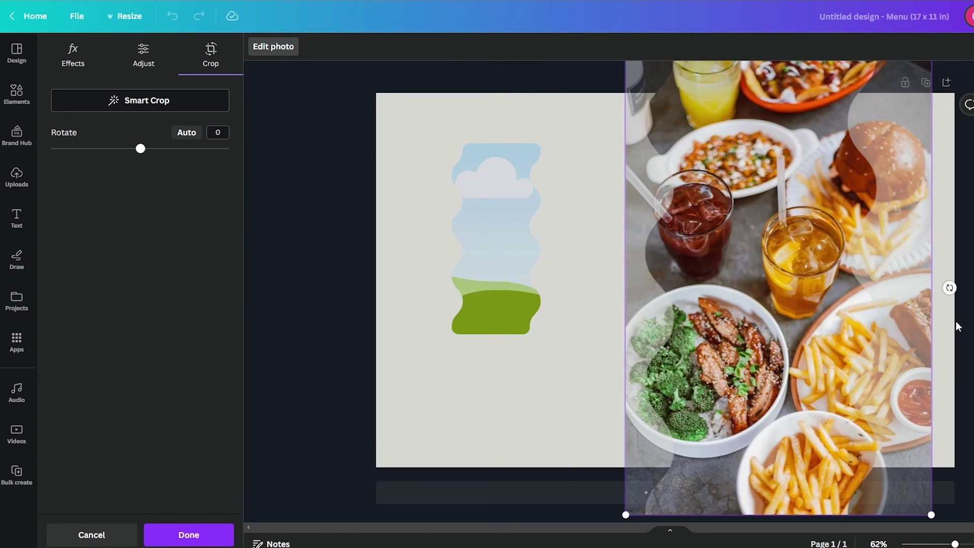
click(91, 535)
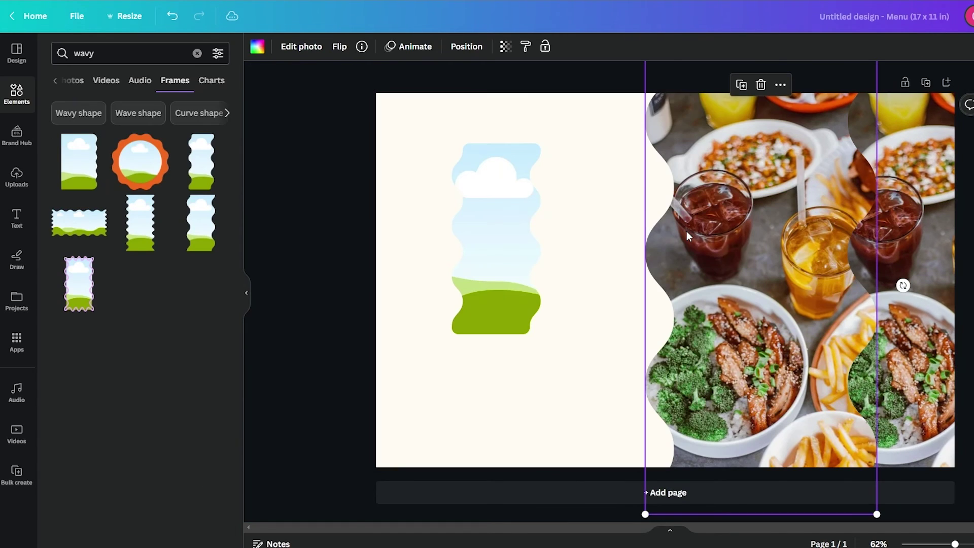
double_click(719, 221)
right_click(774, 223)
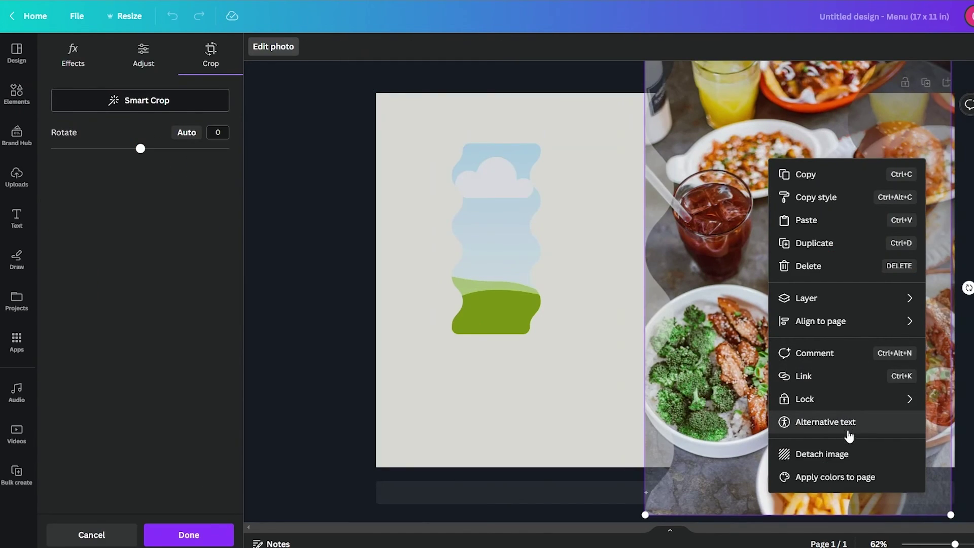
click(844, 452)
key(Escape)
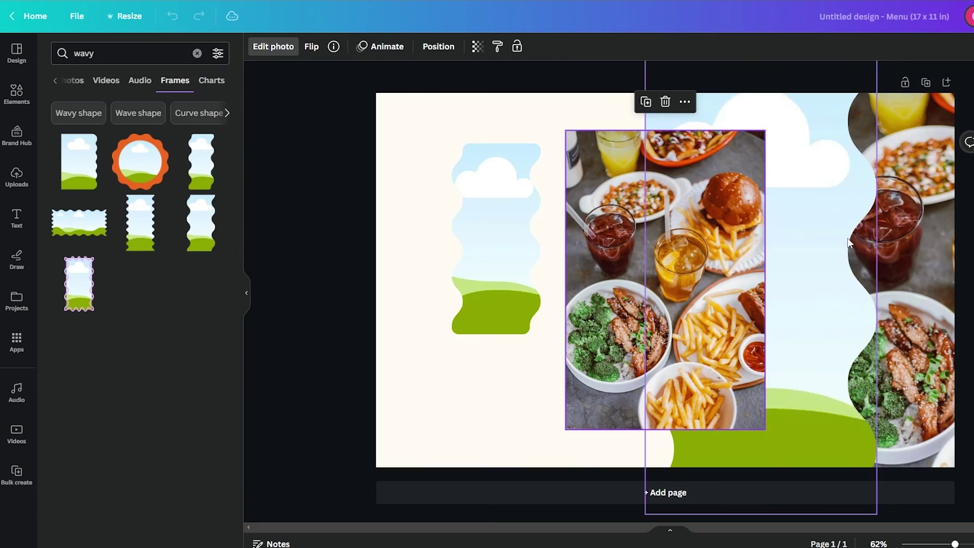
Delete the large wavy frame, undoing the accidental photo deletion and frame move
key(Delete)
click(939, 222)
key(Delete)
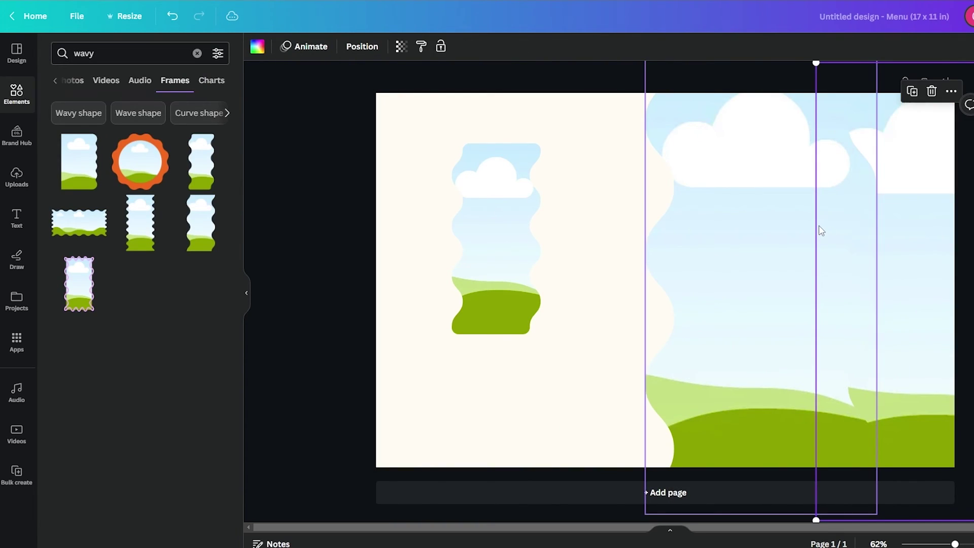
click(855, 226)
key(Delete)
mouse_move(515, 220)
mouse_down()
mouse_move(710, 216)
mouse_move(848, 185)
mouse_up()
key(ctrl+z)
key(ctrl+z)
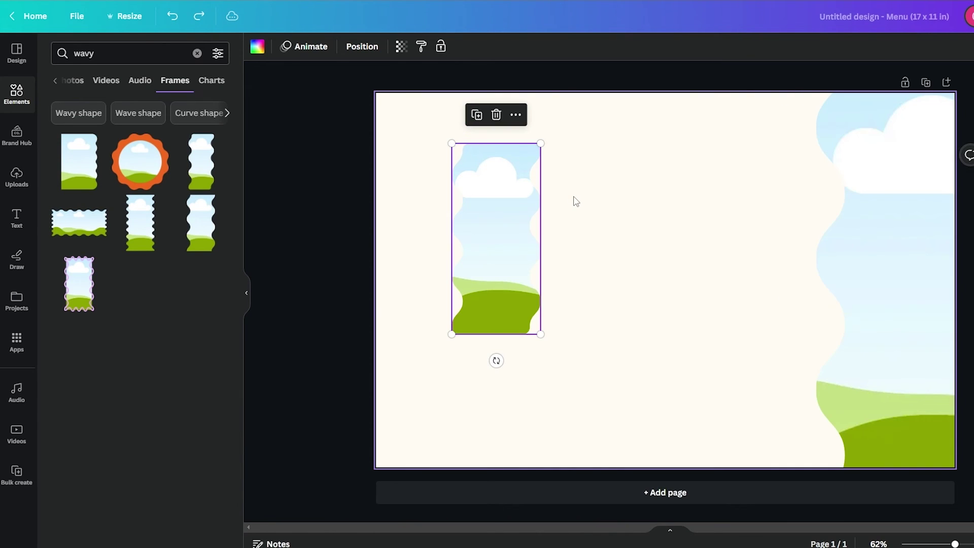
key(ctrl+z)
Detach the food photo again and delete the large empty wavy frame
click(812, 226)
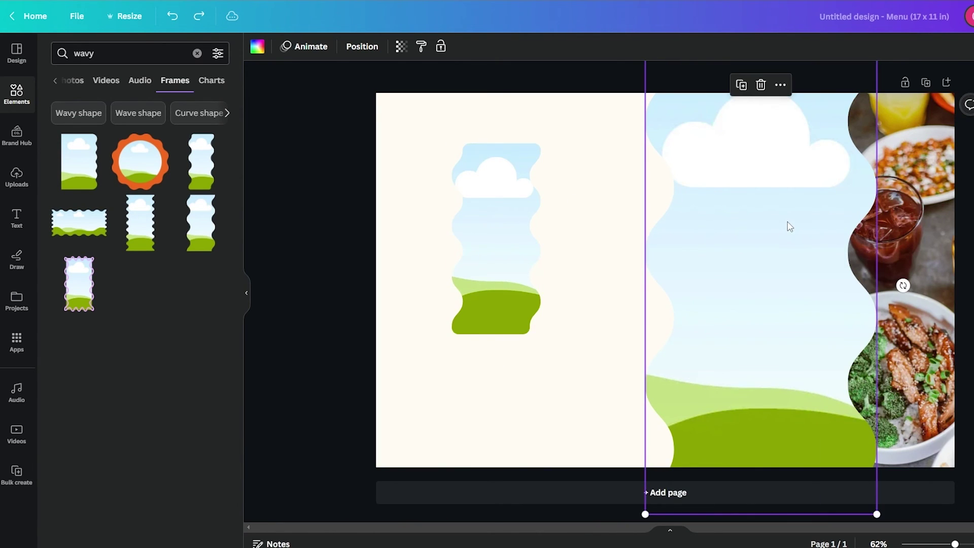
key(Delete)
click(878, 211)
double_click(878, 212)
right_click(899, 205)
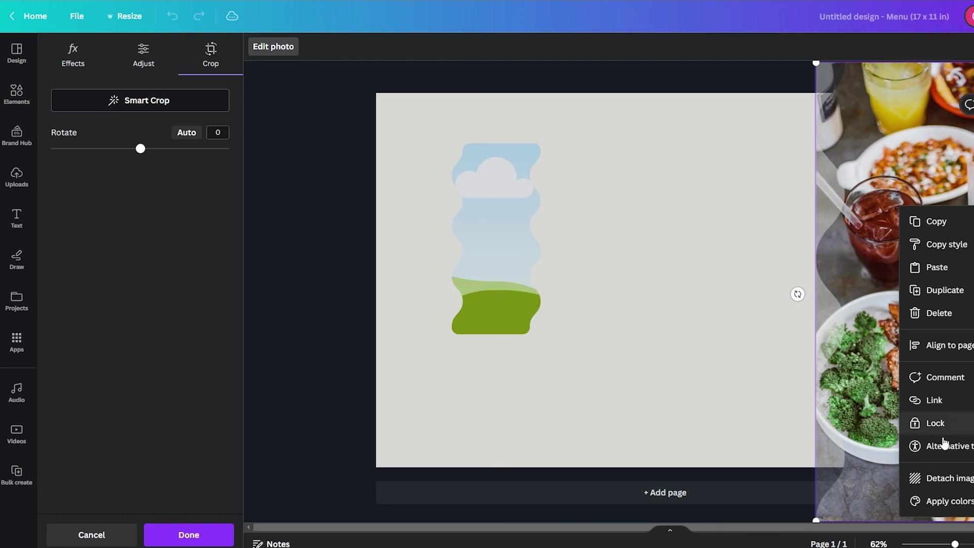
click(933, 478)
click(836, 285)
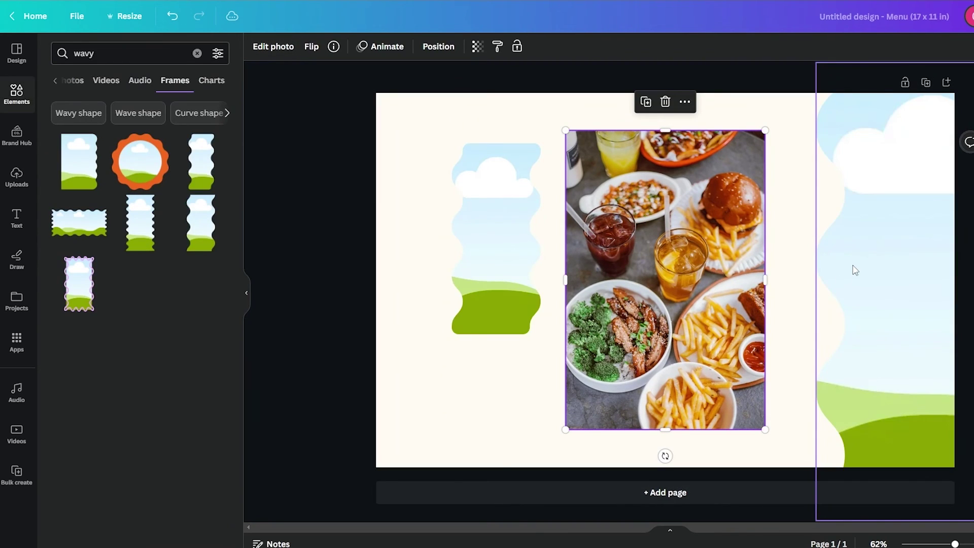
key(Delete)
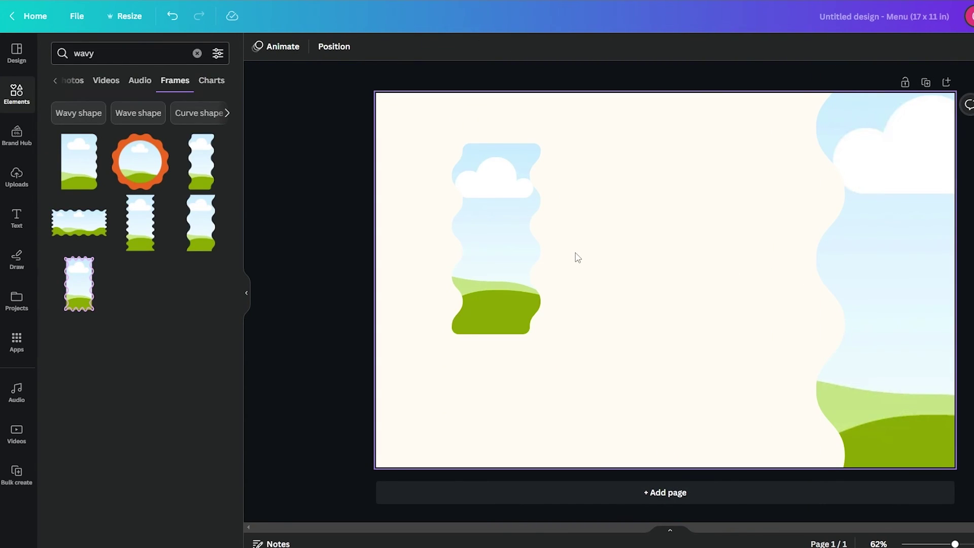
key(ctrl+z)
click(913, 252)
key(Delete)
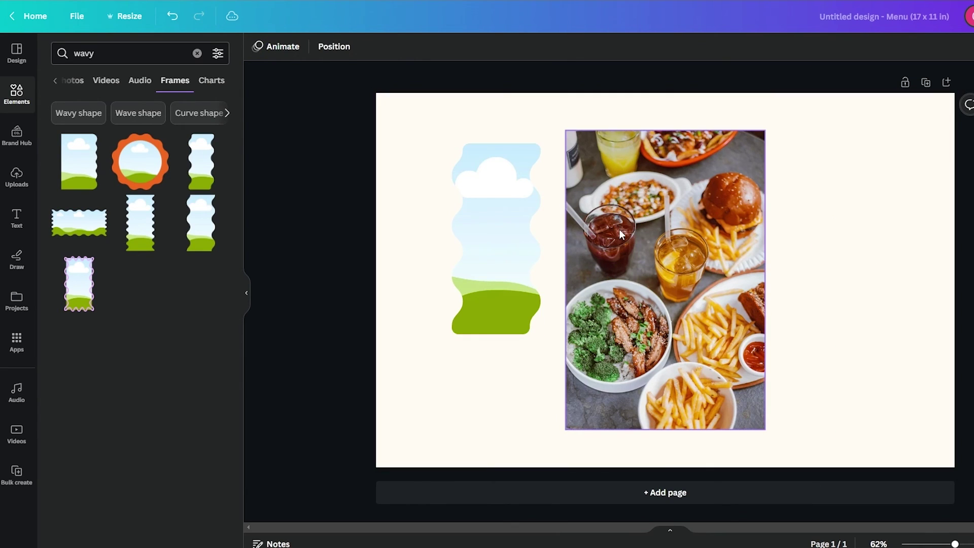
Drop the food photo into the small wavy frame and stretch it across the page's right side
mouse_move(619, 229)
mouse_down()
mouse_move(449, 212)
mouse_move(516, 216)
mouse_up()
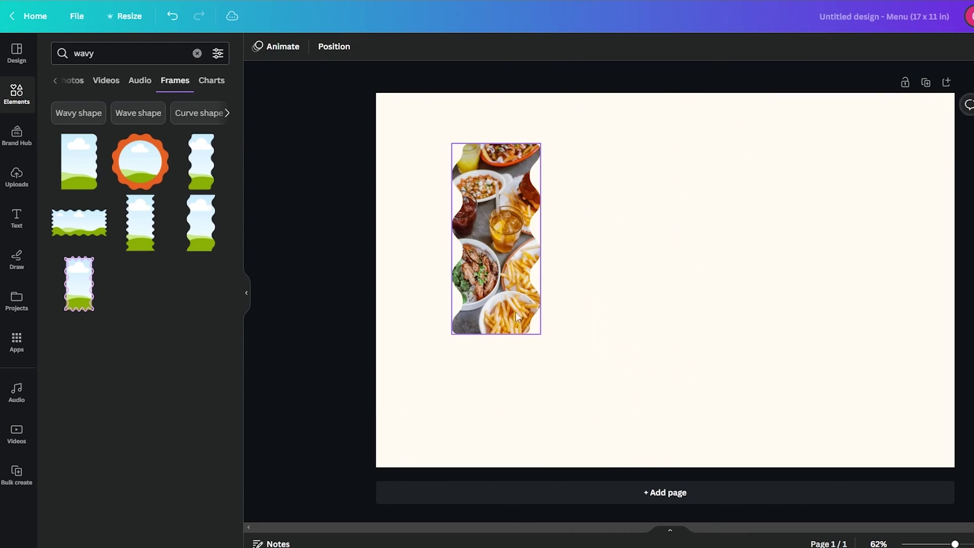
drag(518, 318, 945, 525)
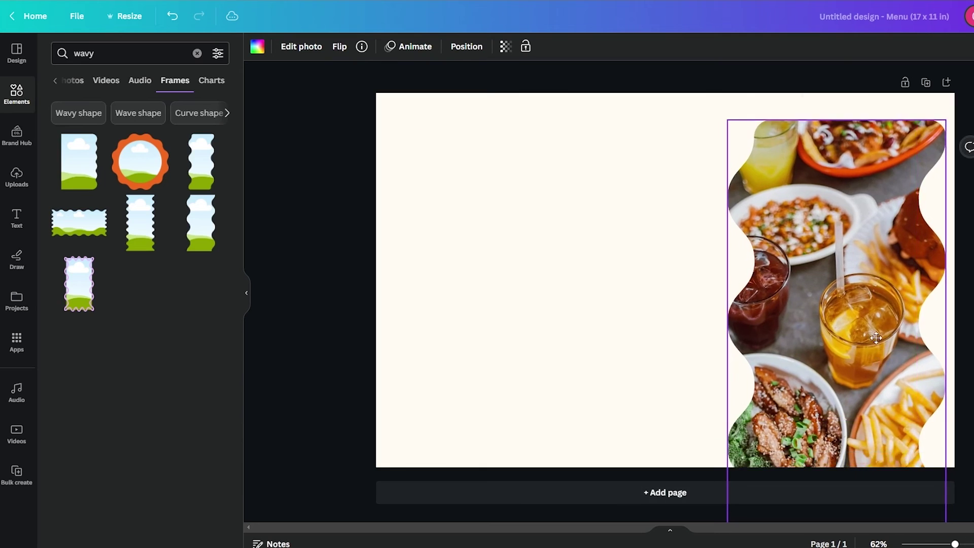
drag(876, 338, 813, 222)
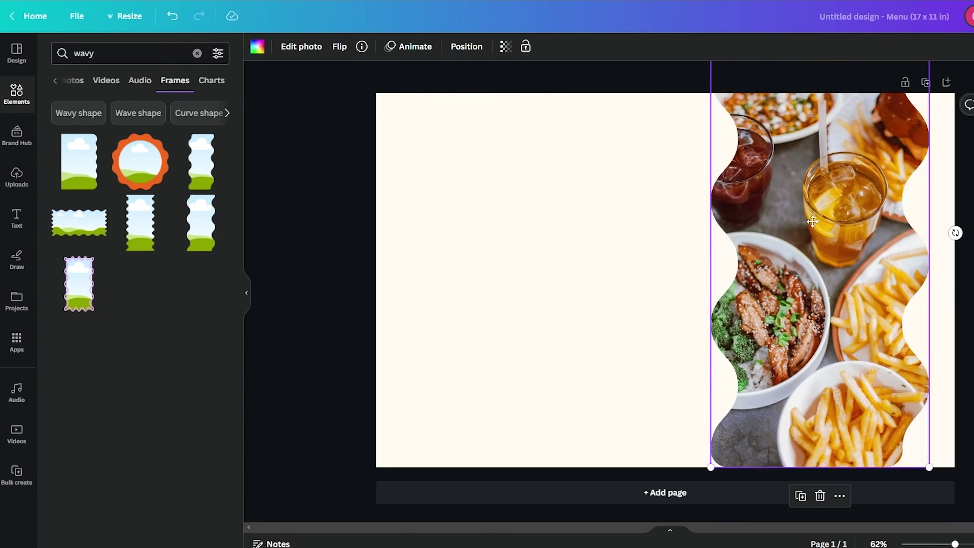
double_click(812, 222)
click(668, 239)
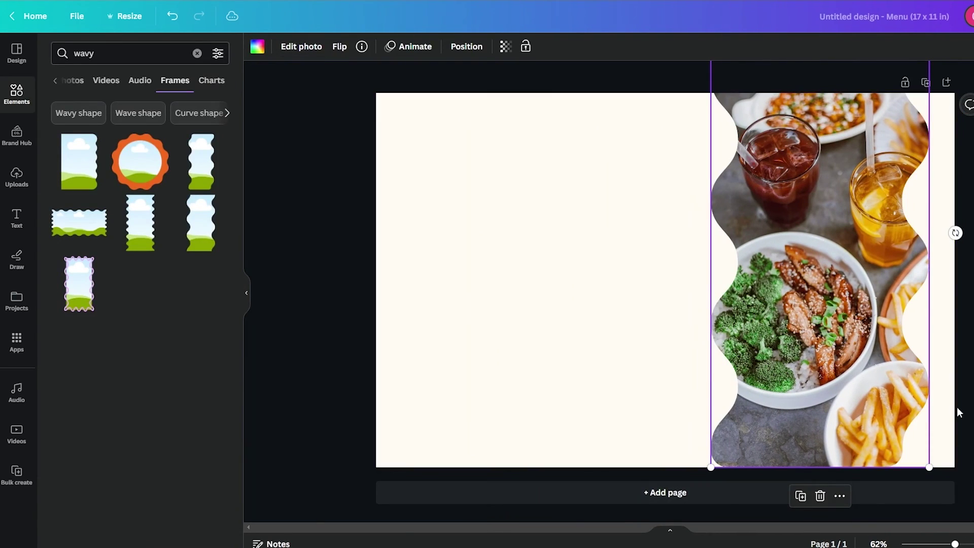
Shift the photo left inside the frame and set the frame flush with the right edge
double_click(879, 317)
drag(880, 317, 616, 315)
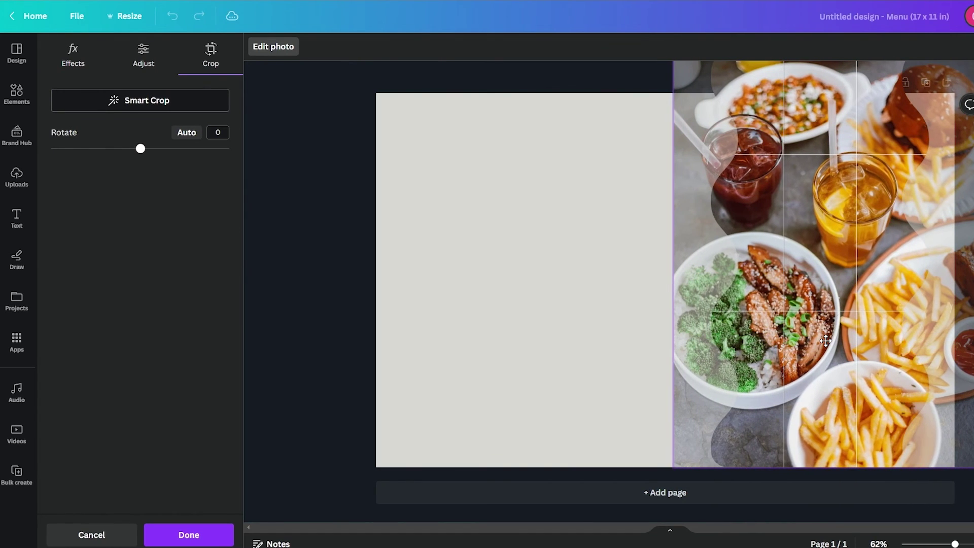
click(616, 317)
drag(868, 320, 887, 315)
click(550, 274)
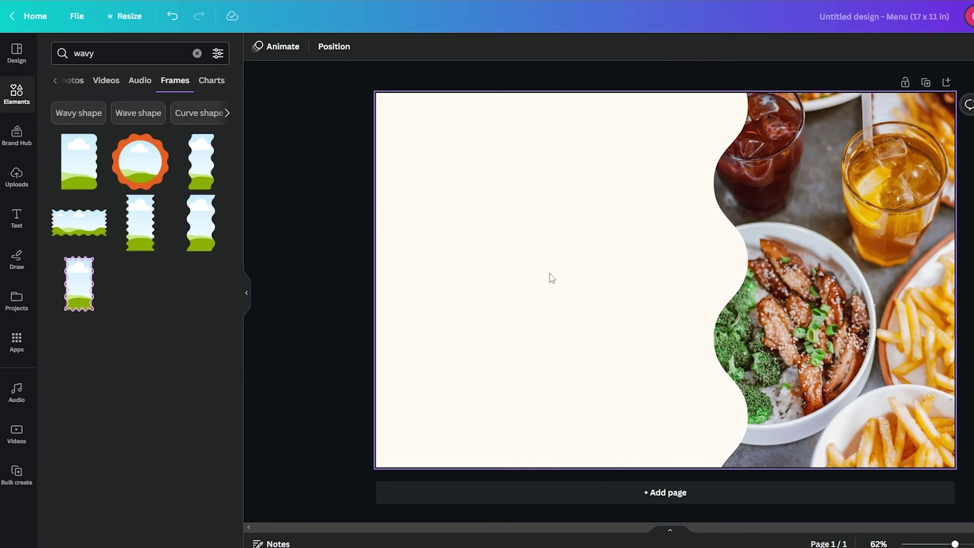
click(505, 314)
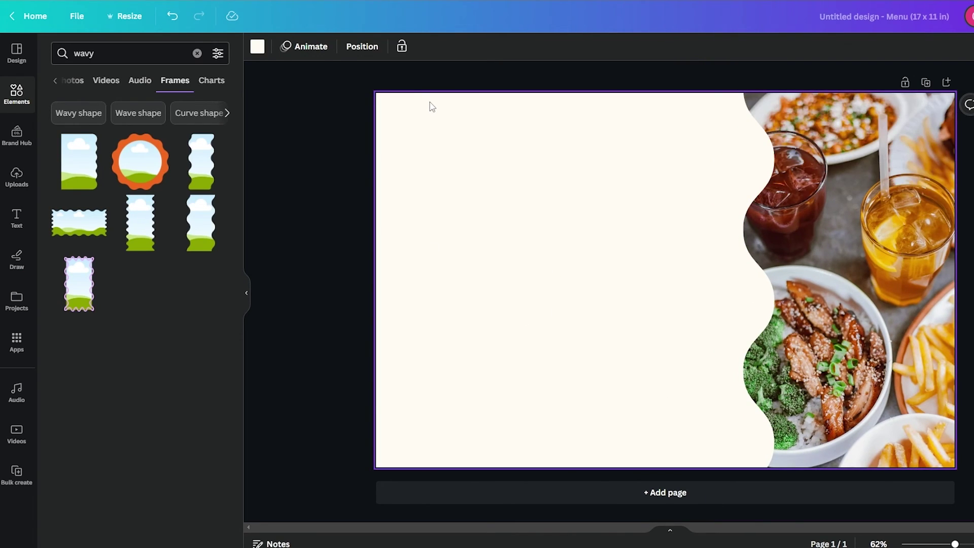
Go back to all elements and search Elements for 'lines'
click(350, 176)
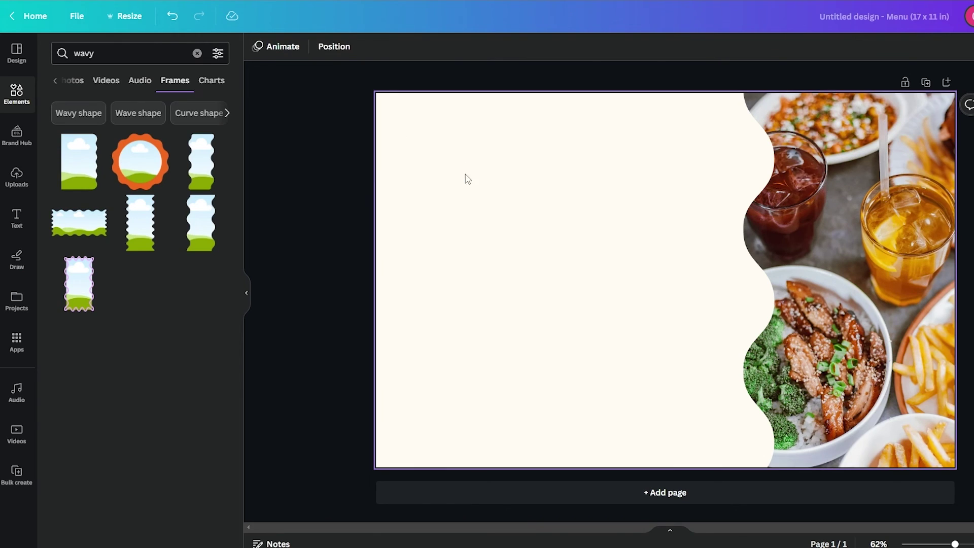
click(19, 99)
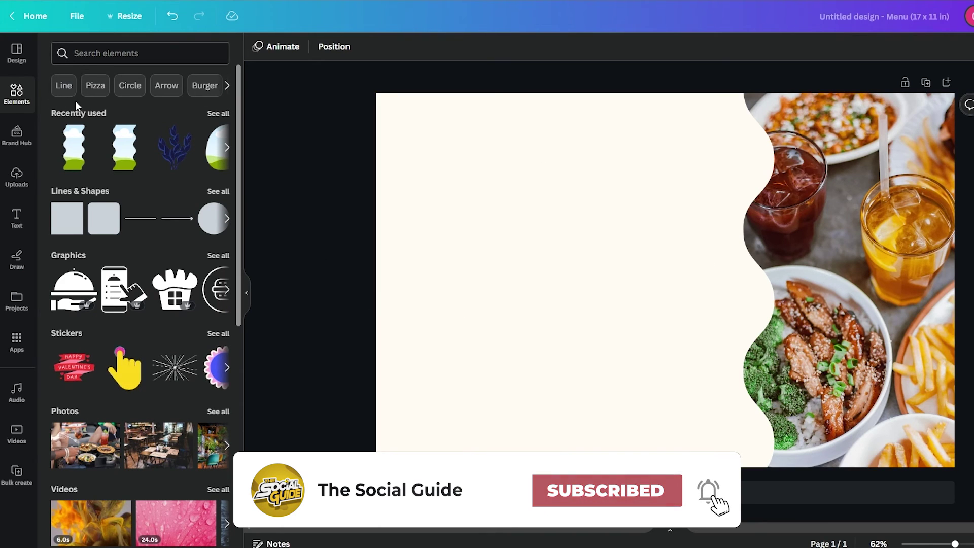
scroll(146, 213, down, 8)
scroll(140, 267, down, 15)
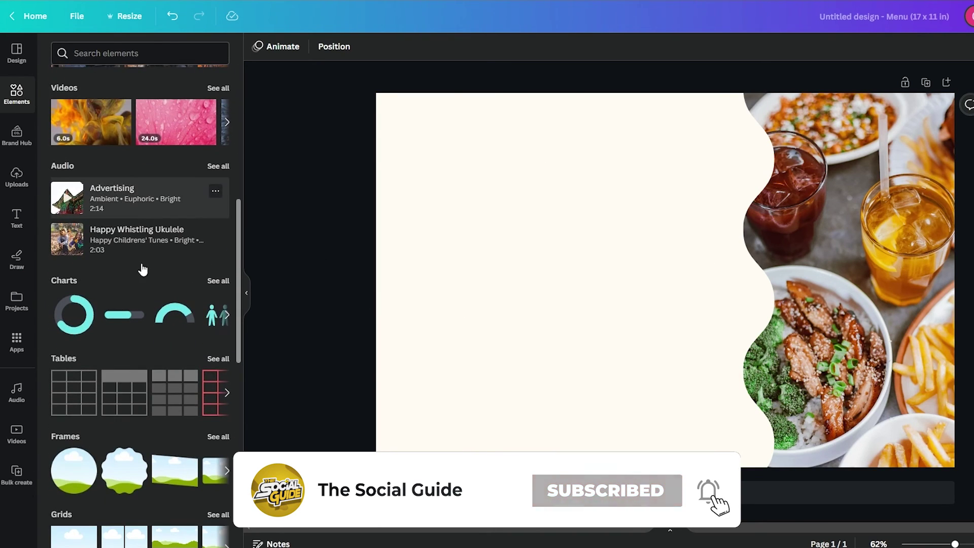
scroll(139, 272, up, 20)
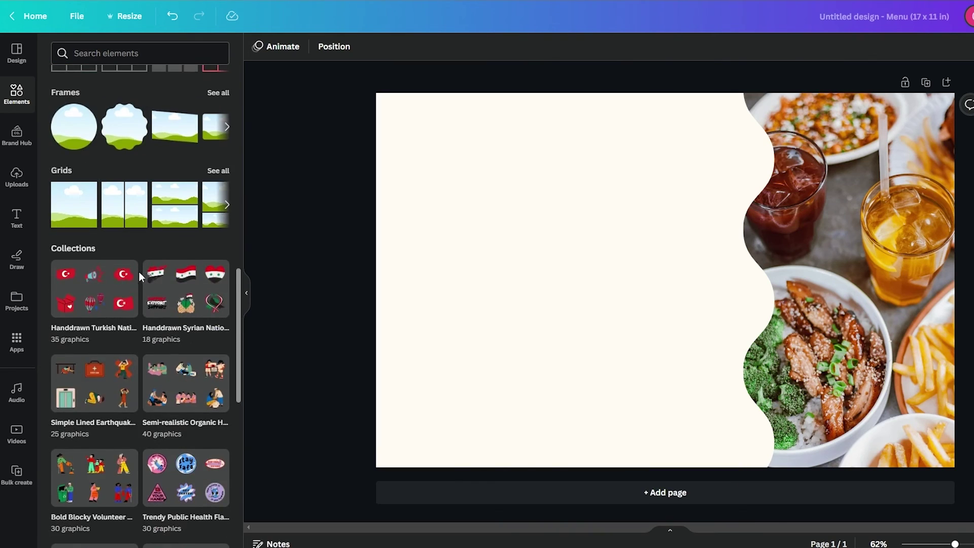
click(92, 59)
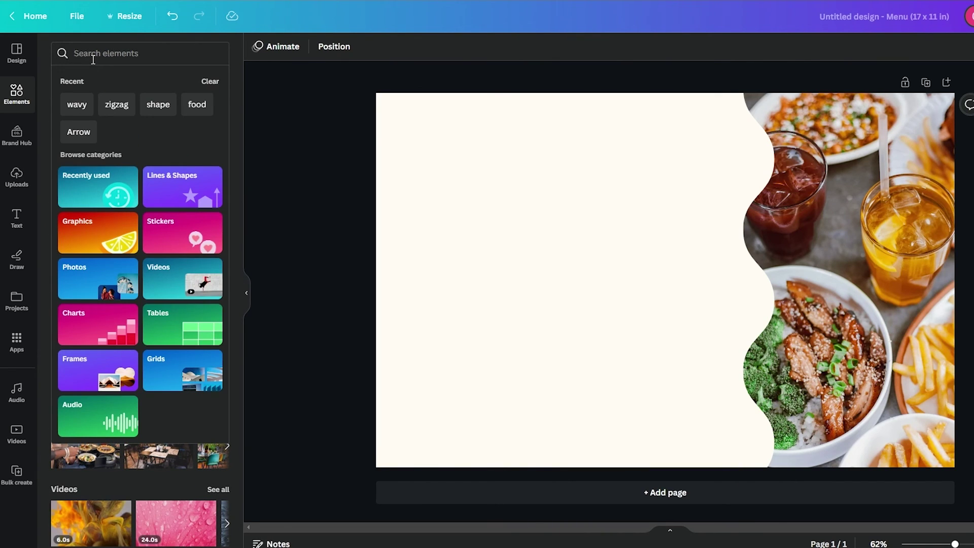
text(lines)
key(Return)
Rerun the 'curvey llines' search, filter to Graphics, and add the three-wave-line graphic
click(90, 56)
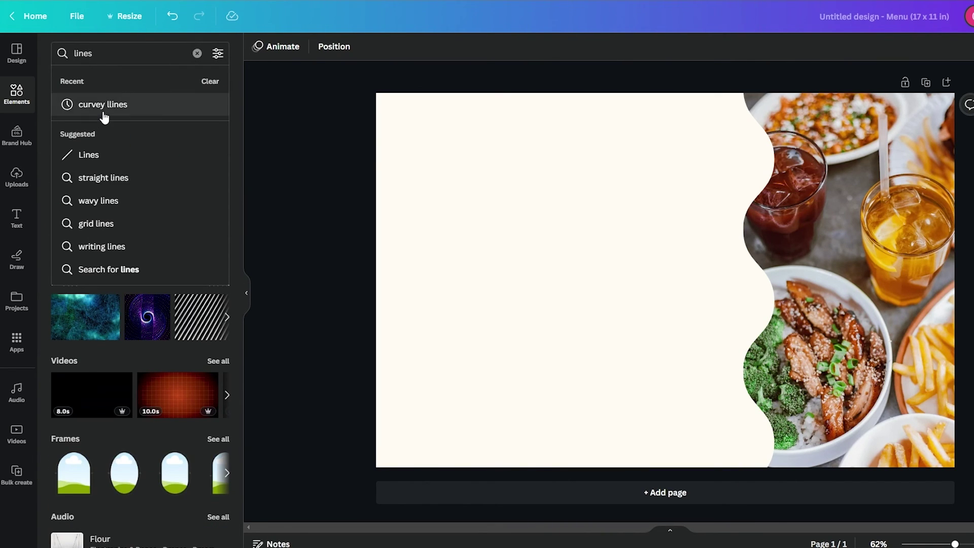
click(101, 104)
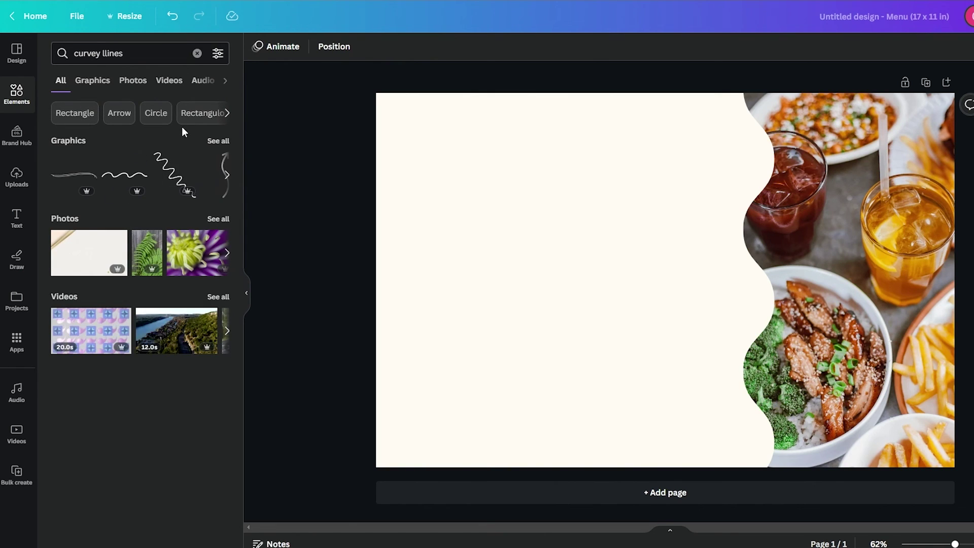
click(218, 141)
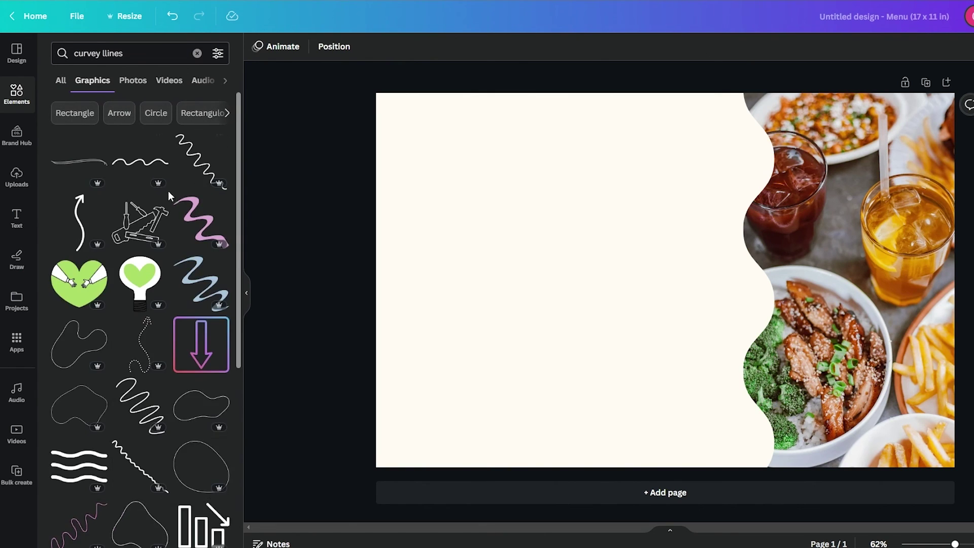
scroll(169, 195, down, 1)
scroll(160, 191, down, 7)
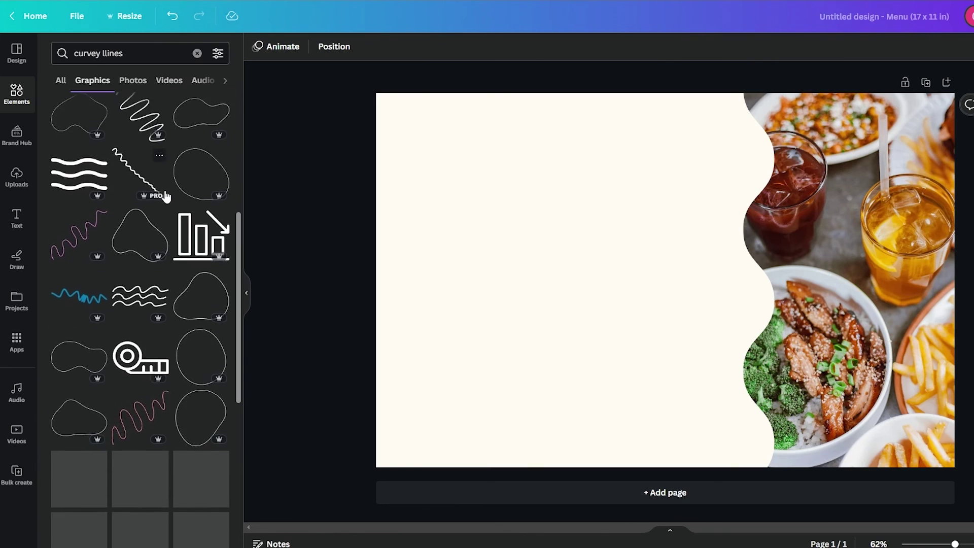
click(147, 138)
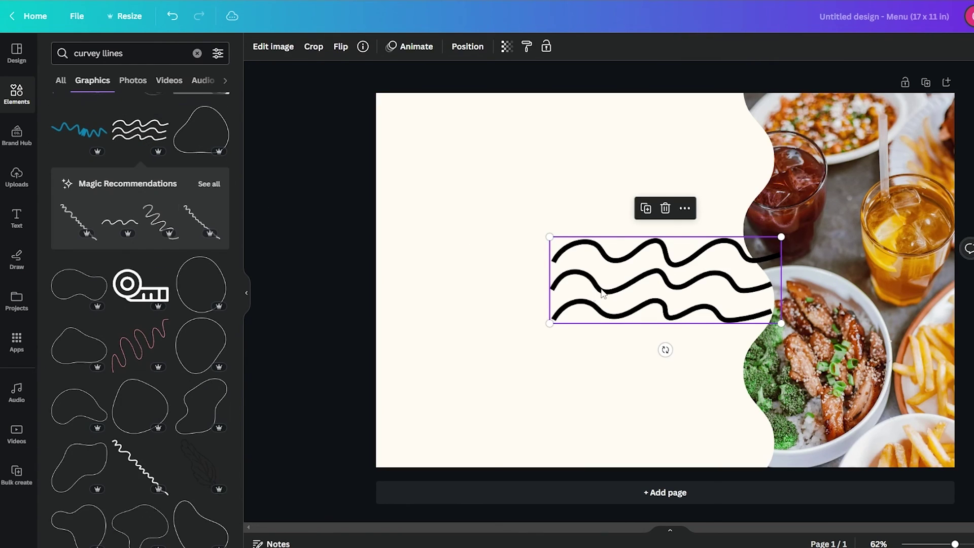
Move the three-line wave toward the top-left, shrink it, then delete it
drag(603, 285, 428, 143)
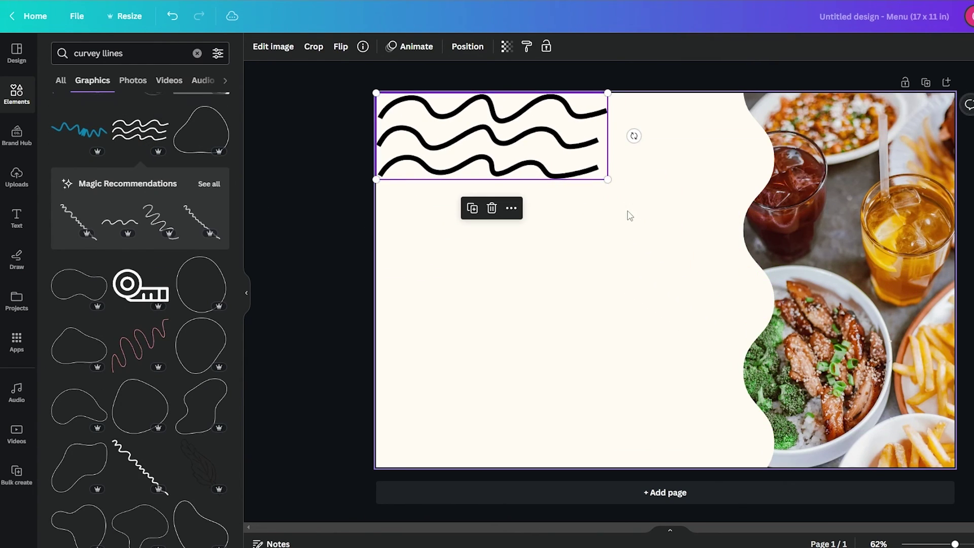
drag(607, 179, 508, 168)
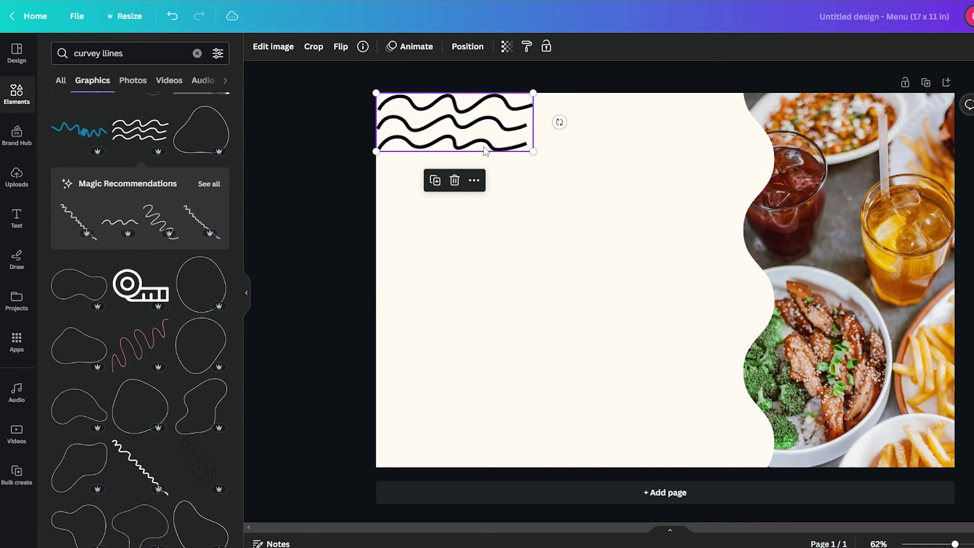
click(455, 180)
scroll(228, 275, down, 5)
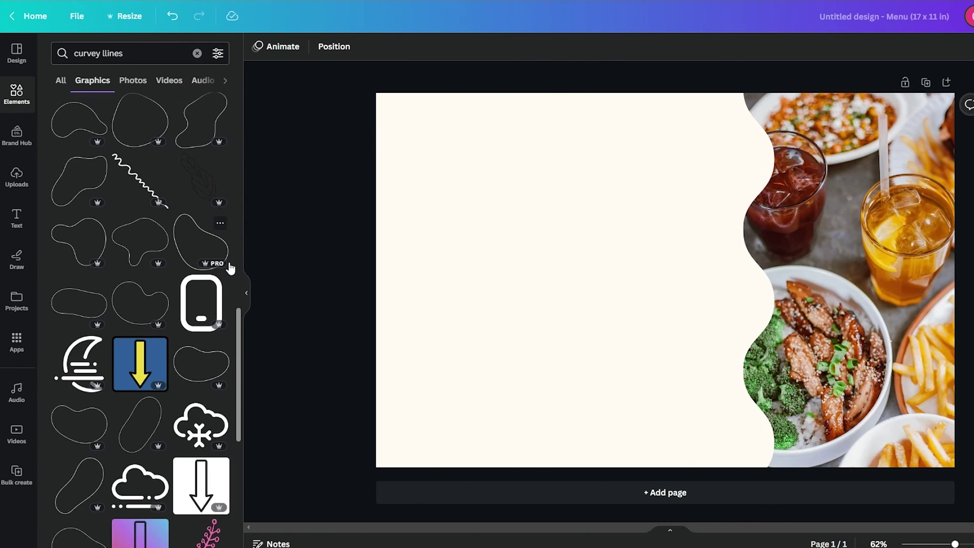
key(ctrl+z)
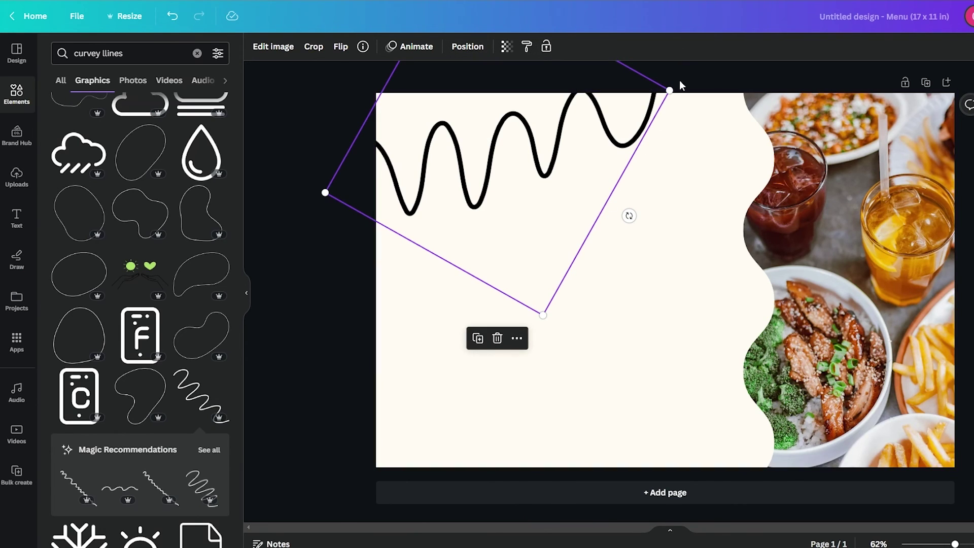
Shrink, position and slightly tilt the single squiggle at the top-left, then view Animate and Edit image
drag(670, 90, 620, 99)
drag(539, 148, 535, 140)
drag(588, 209, 595, 197)
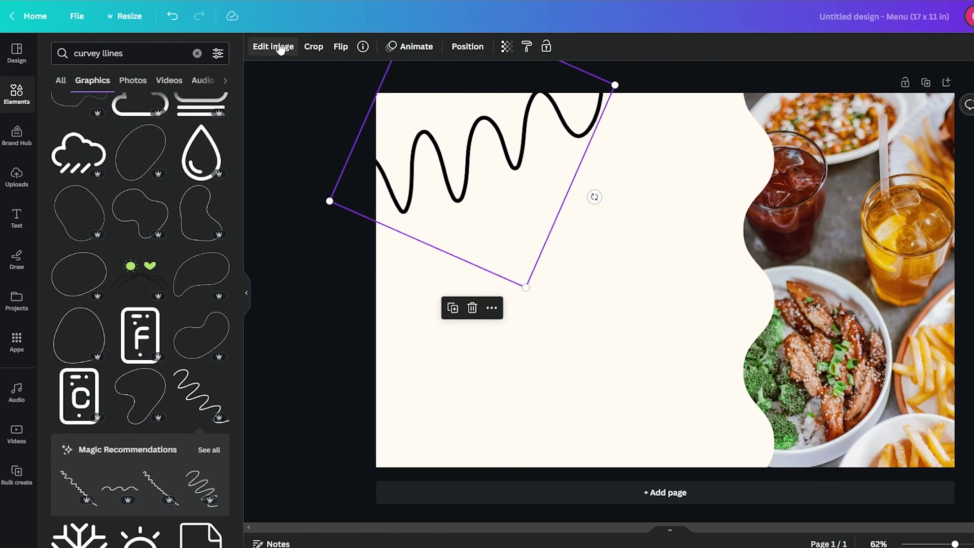
click(391, 49)
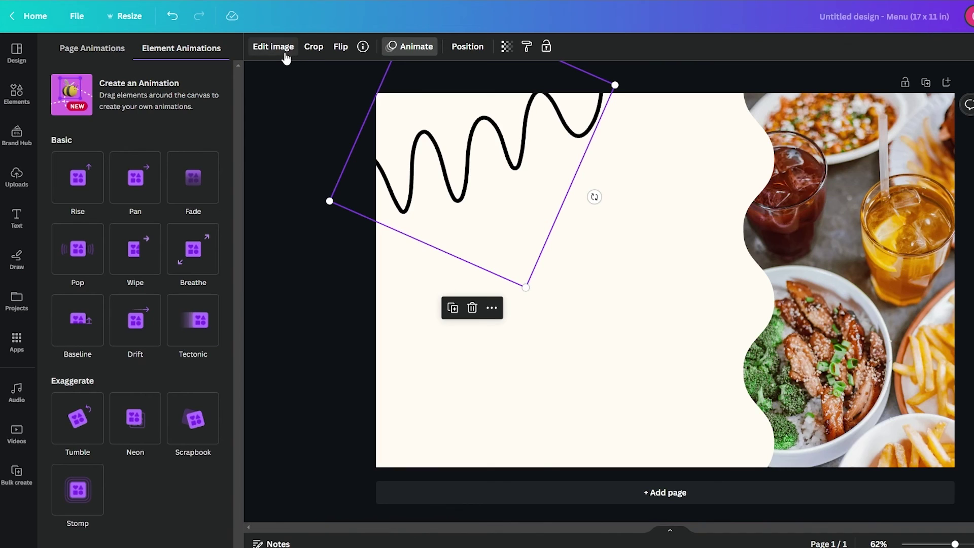
click(284, 53)
click(494, 140)
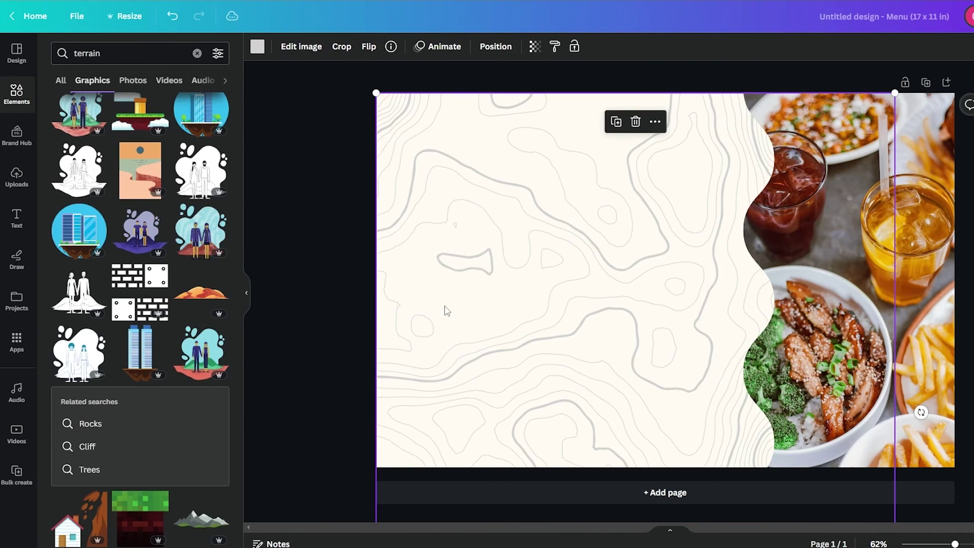
Recolour the terrain contour lines tan with the toolbar swatch, then browse the Edit image options
click(258, 49)
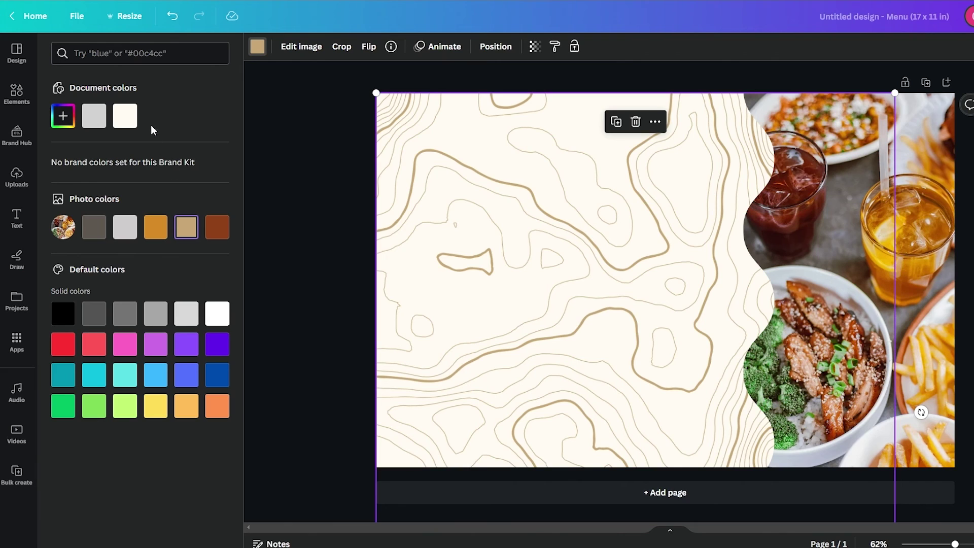
click(282, 120)
click(301, 46)
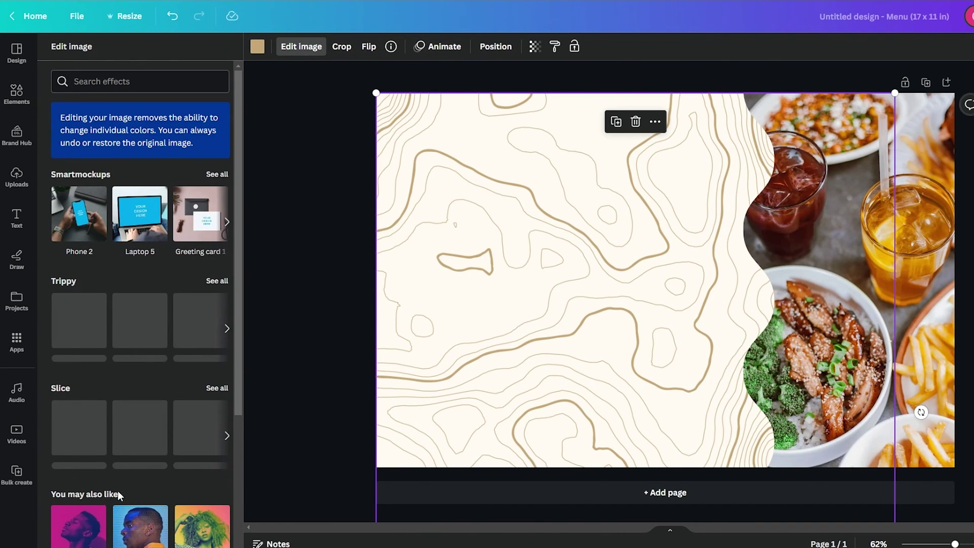
scroll(136, 491, down, 4)
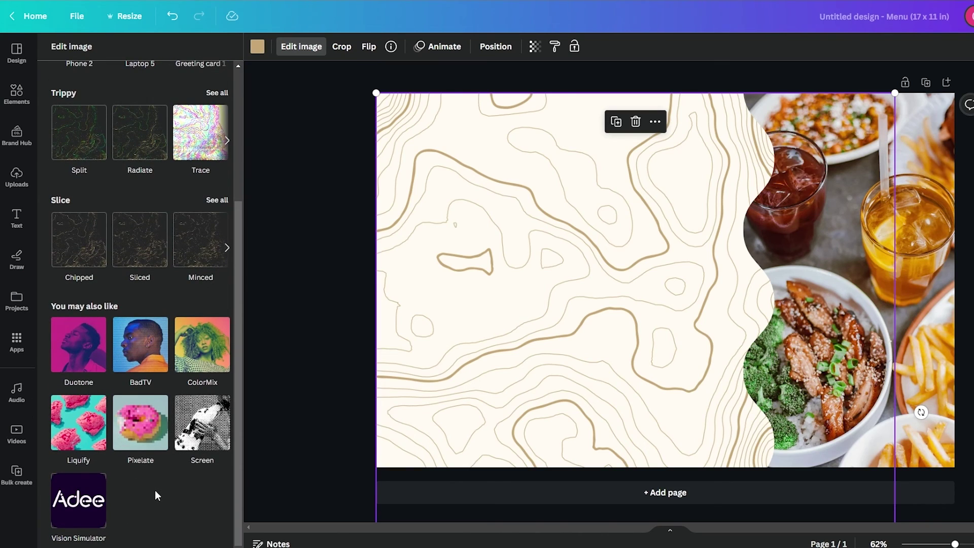
scroll(156, 495, up, 4)
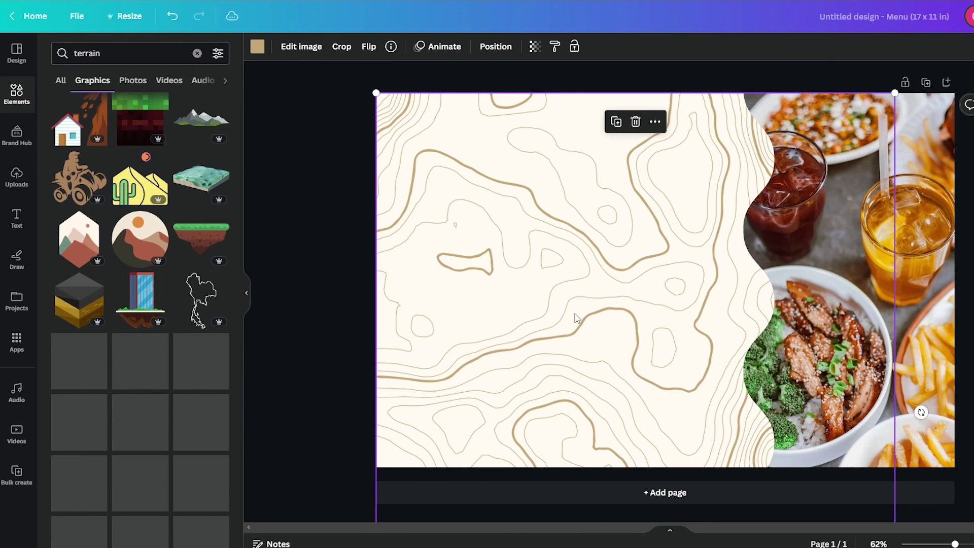
Try repositioning, enlarging and rotating the large contour graphic, then delete it
drag(741, 296, 652, 120)
mouse_move(681, 429)
mouse_down()
mouse_move(691, 430)
mouse_move(680, 425)
mouse_up()
drag(741, 523, 802, 547)
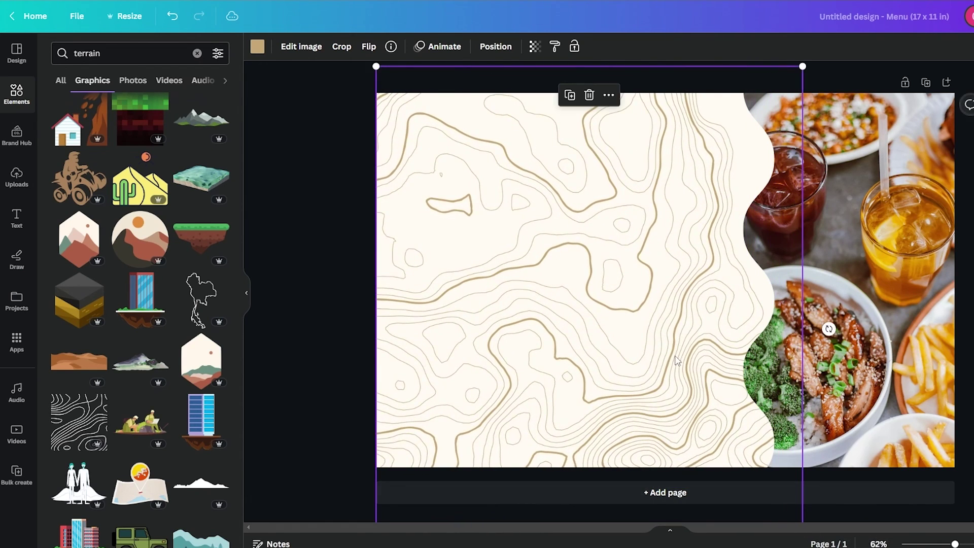
drag(795, 175, 770, 236)
key(ctrl+z)
key(ctrl+z)
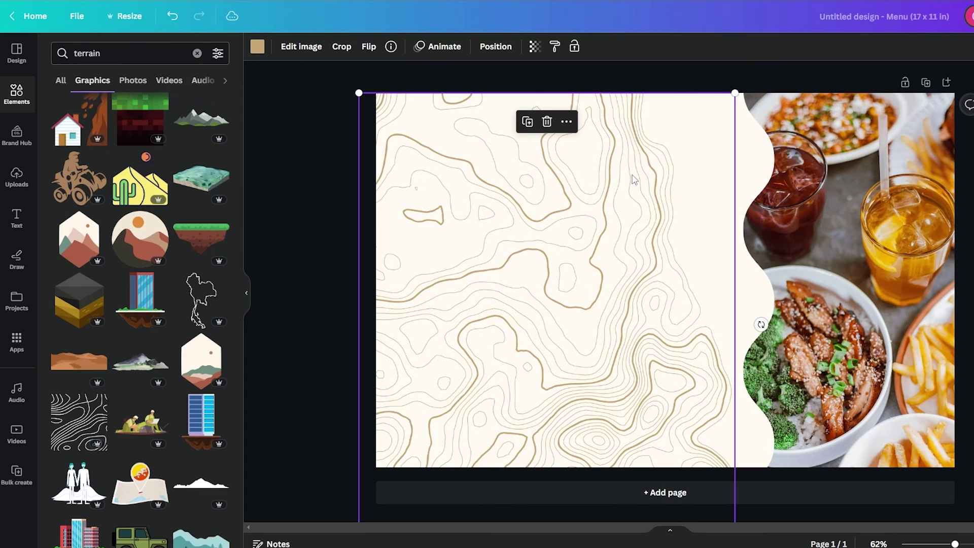
drag(761, 324, 721, 358)
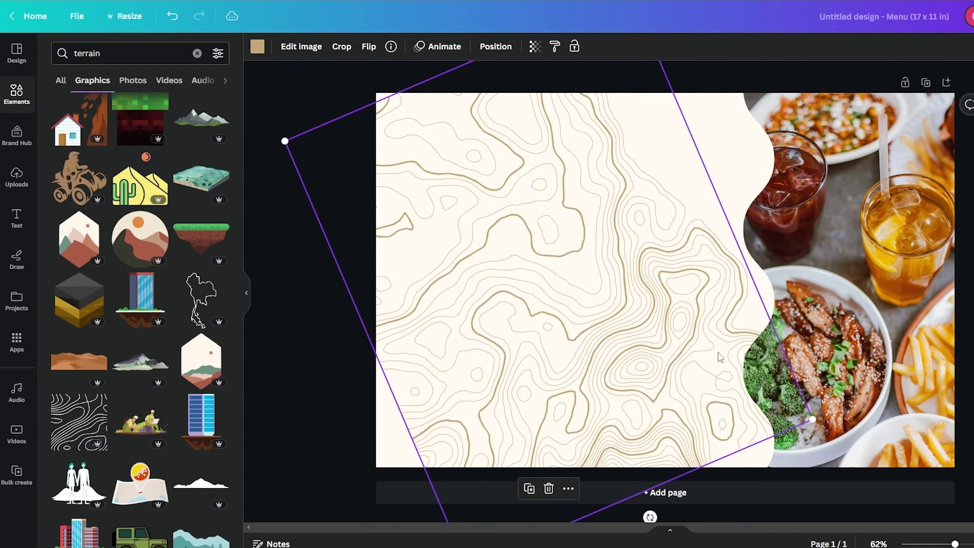
key(Delete)
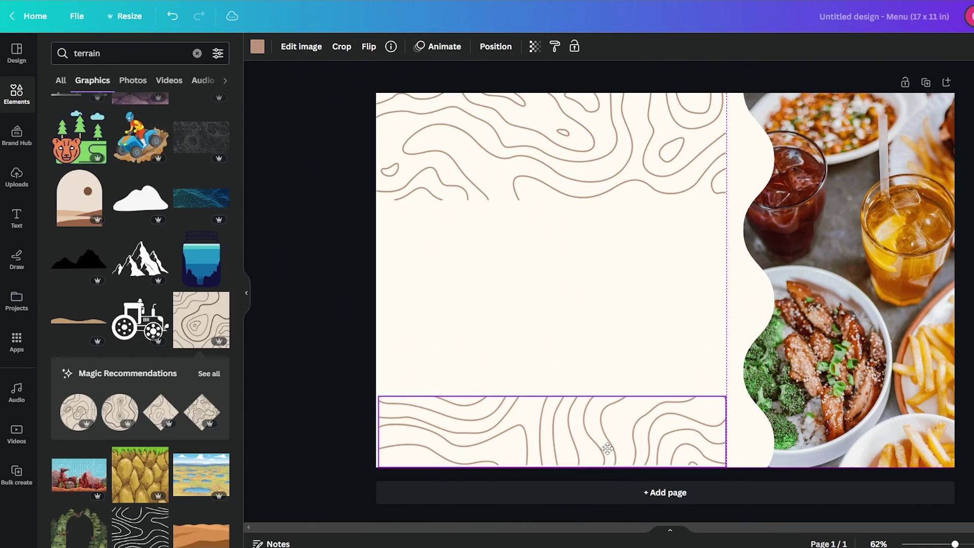
Enlarge the top contour strip and push it partly off the page's top edge
click(583, 175)
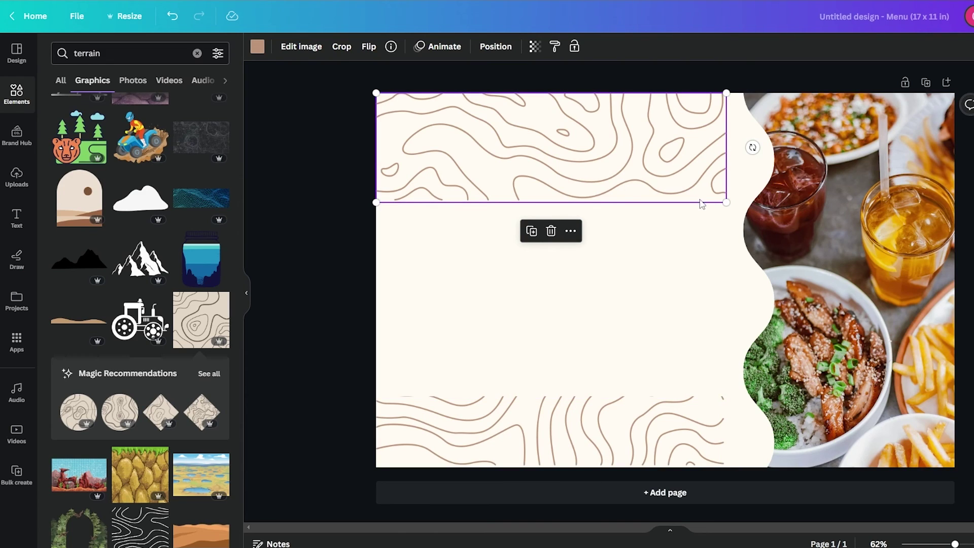
drag(722, 201, 807, 227)
drag(731, 196, 732, 123)
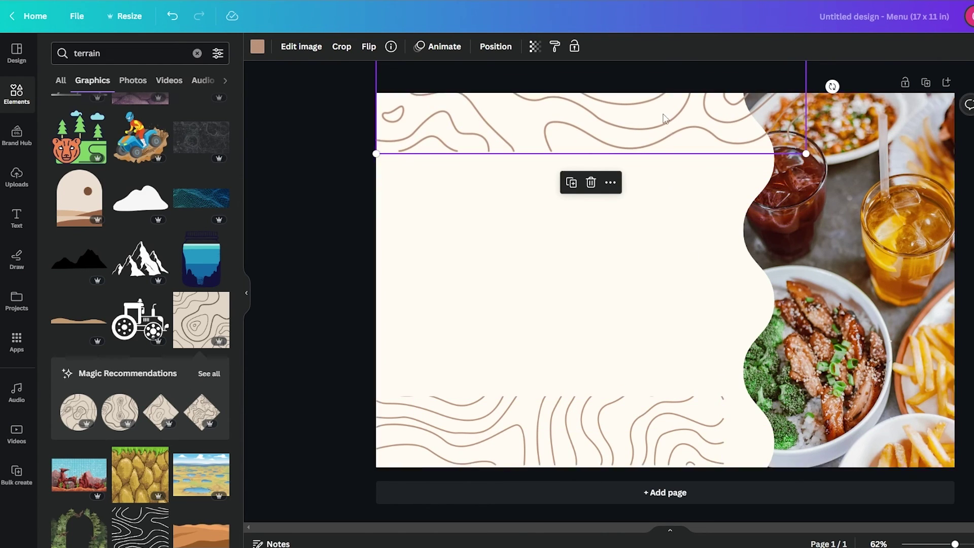
right_click(664, 269)
Enlarge the bottom contour strip past the bottom edge and send it behind the food photo
click(716, 451)
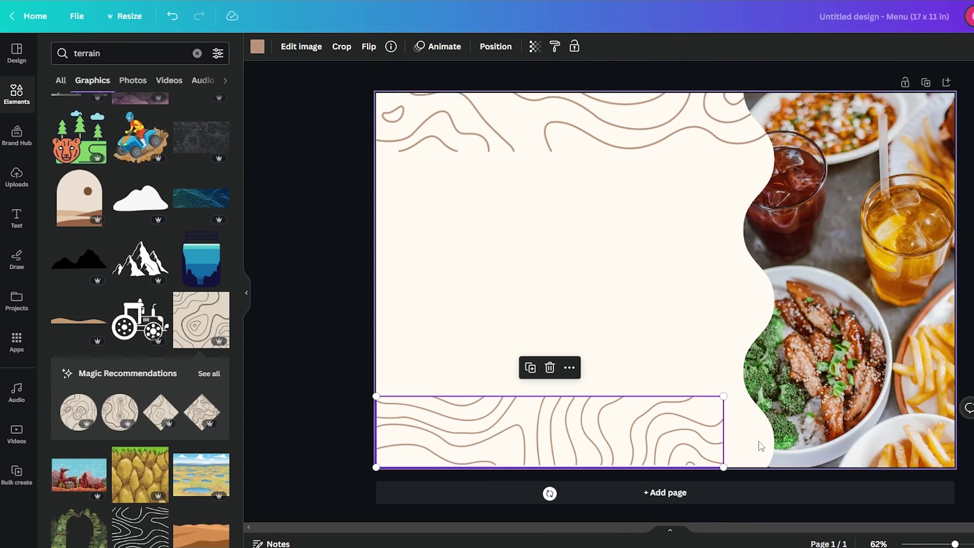
drag(730, 470, 790, 478)
drag(724, 441, 721, 463)
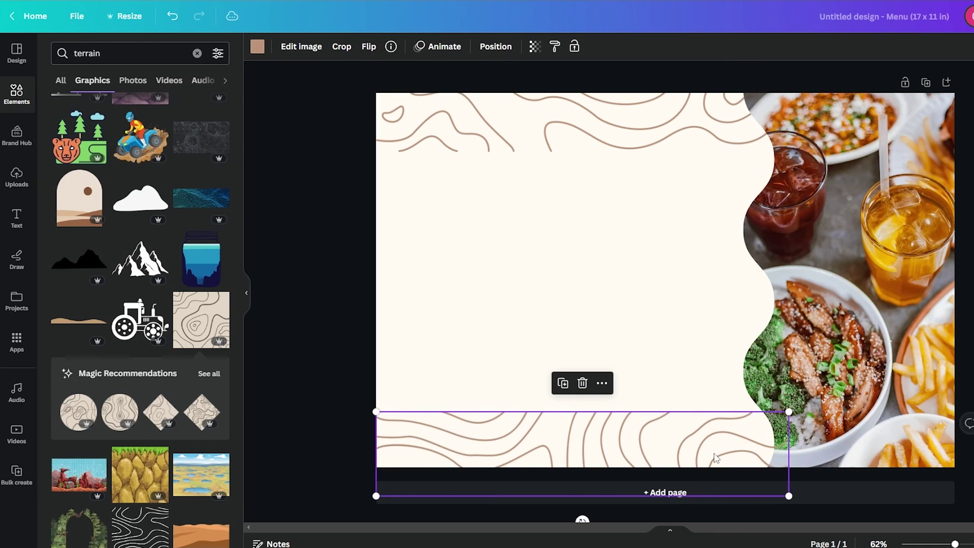
right_click(722, 448)
mouse_move(818, 425)
click(916, 463)
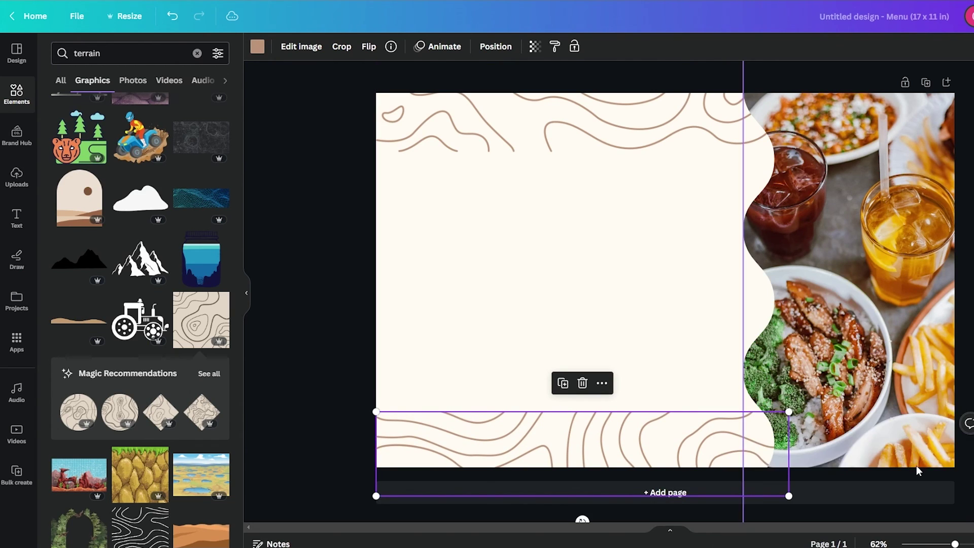
click(635, 315)
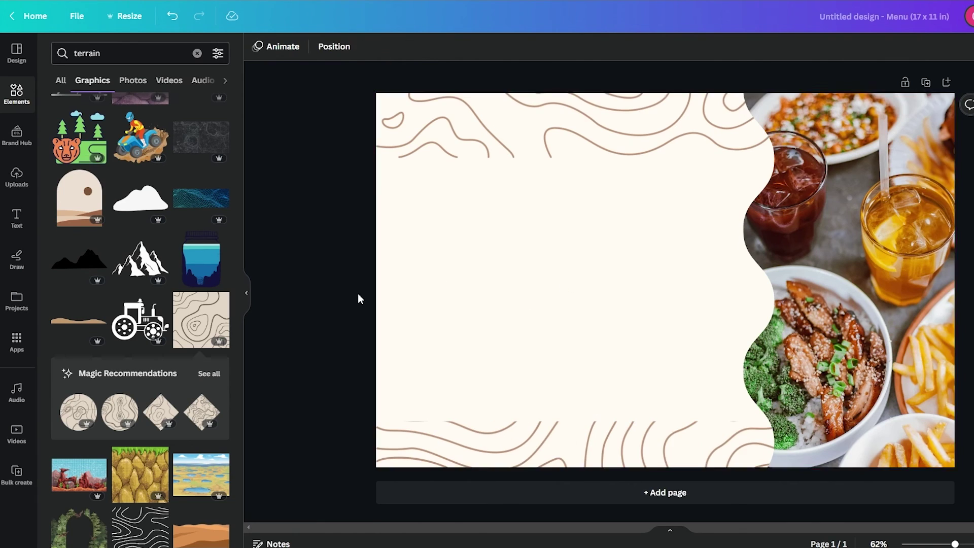
Add a text box at the upper left reading 'Liceria Restaurant'
key(t)
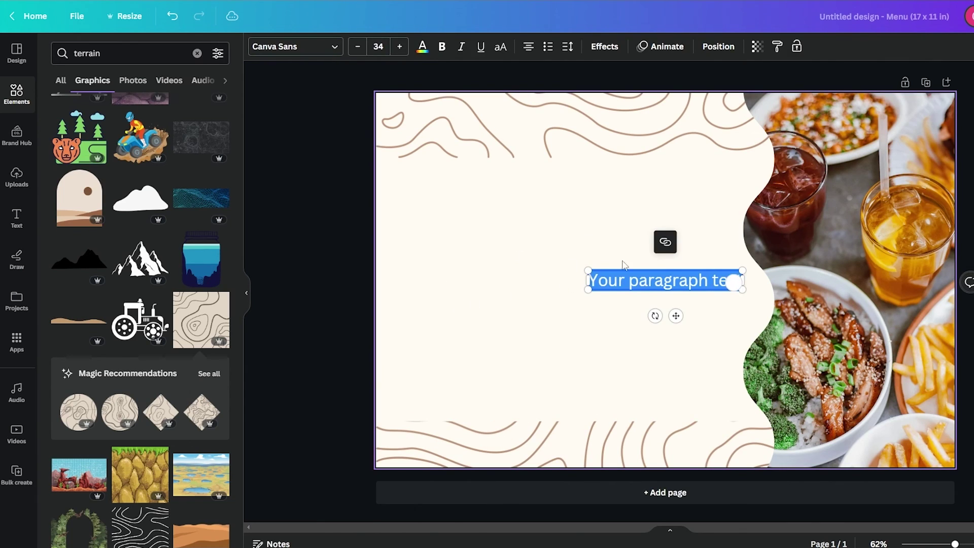
click(620, 238)
drag(655, 279, 488, 194)
double_click(488, 195)
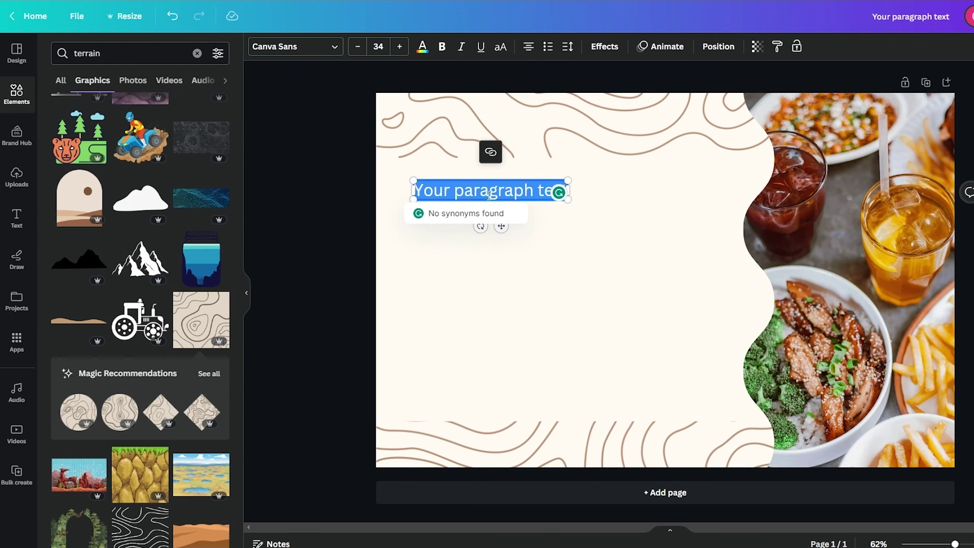
text(Liceria Restaurant)
key(Escape)
drag(489, 195, 497, 196)
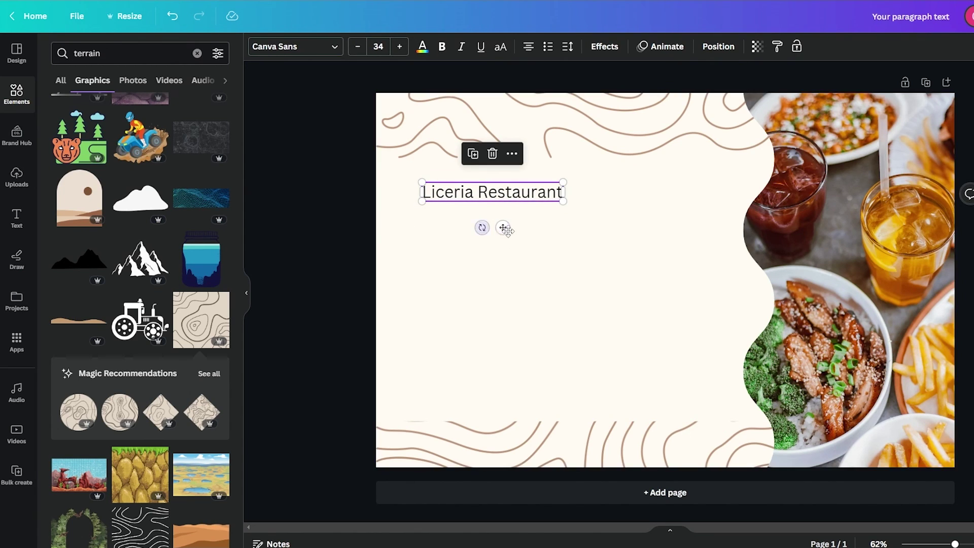
click(585, 236)
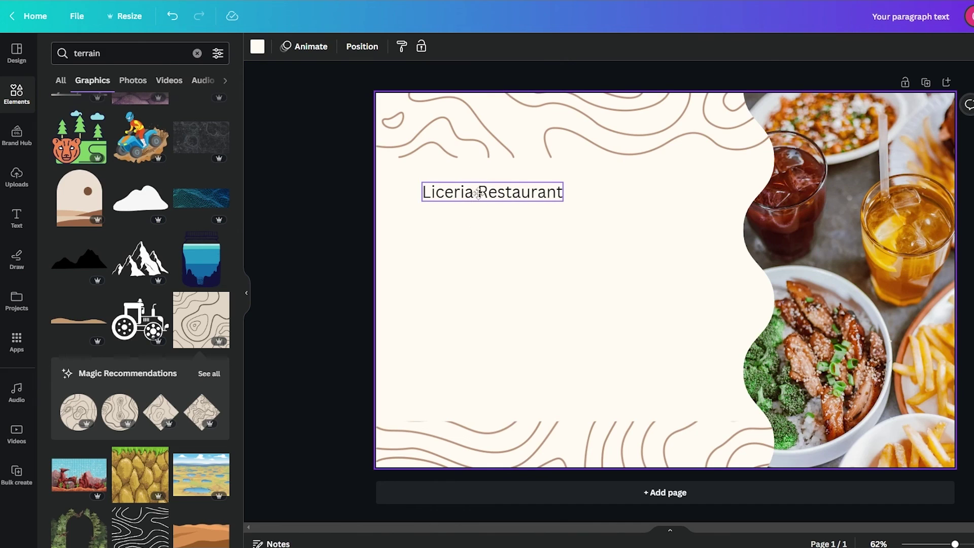
drag(496, 192, 495, 178)
Add a 44.6-size 'Menu' heading and place it under the title
key(t)
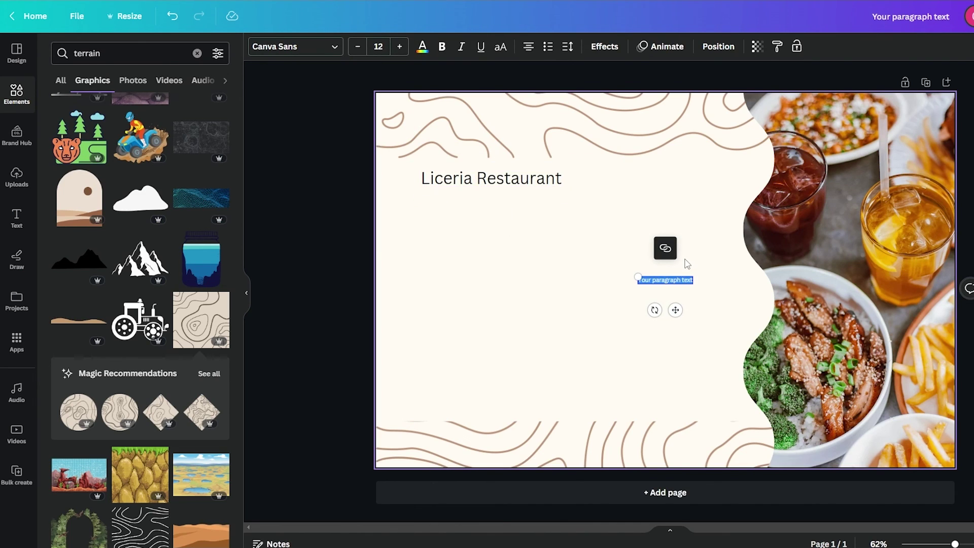
key(BackSpace)
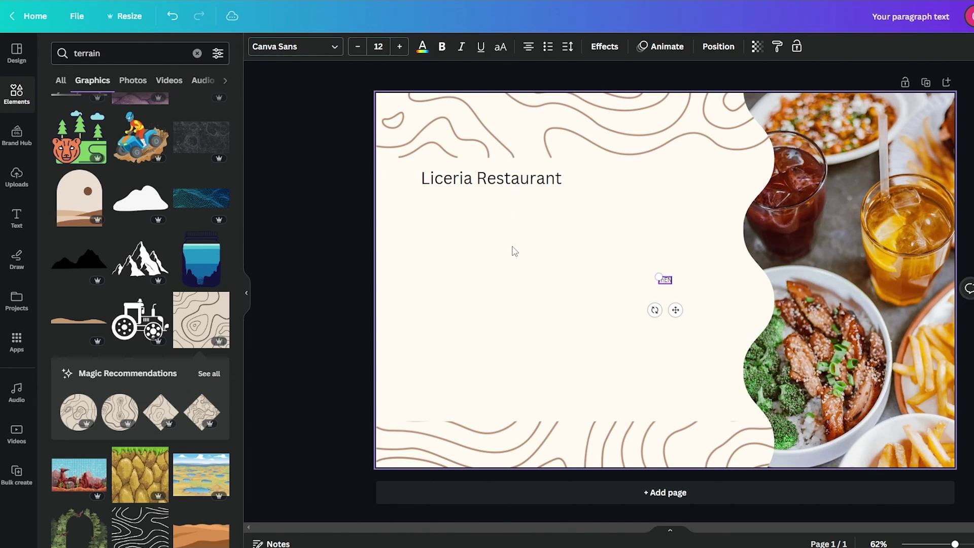
drag(657, 277, 610, 257)
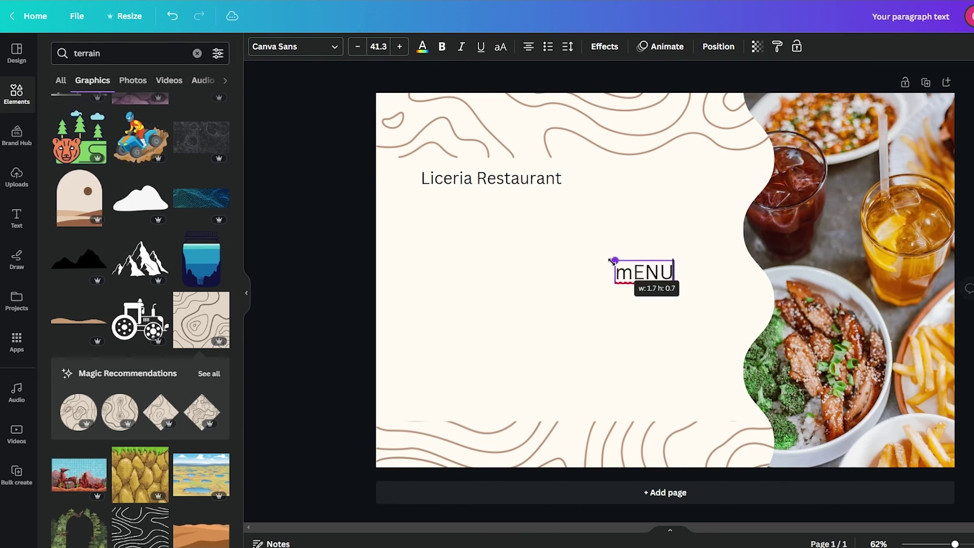
double_click(645, 275)
text(Menu)
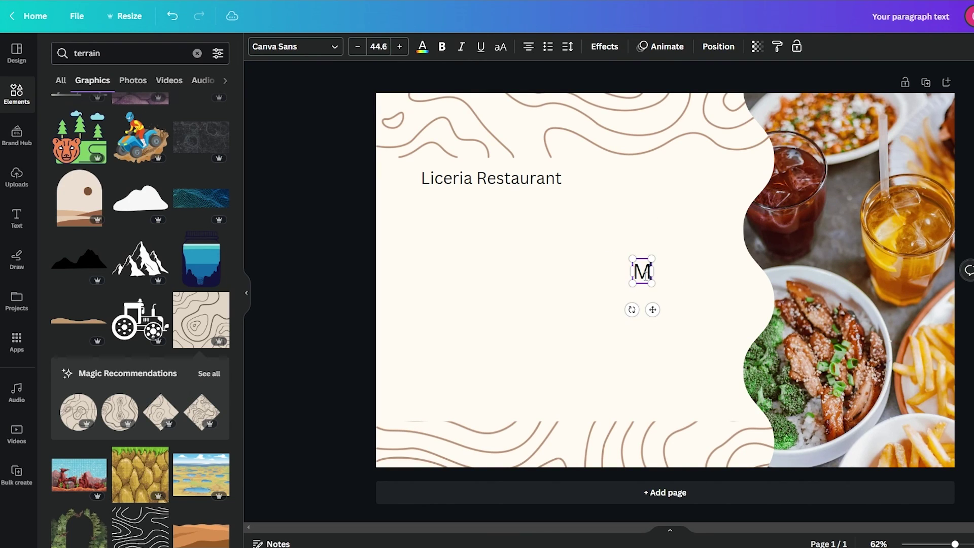
drag(646, 275, 449, 215)
click(508, 288)
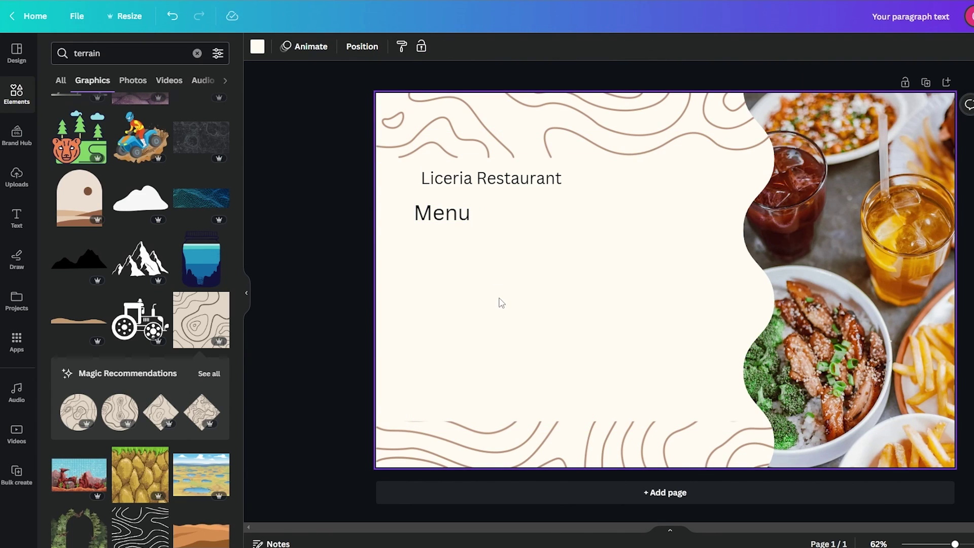
Set the Liceria Restaurant title in Berkshire Swash and enlarge it slightly
click(488, 179)
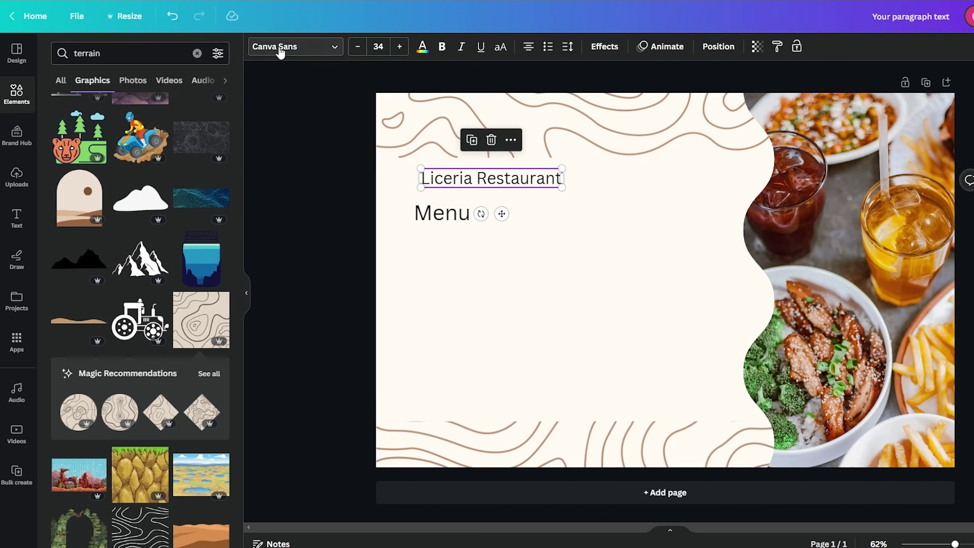
click(300, 51)
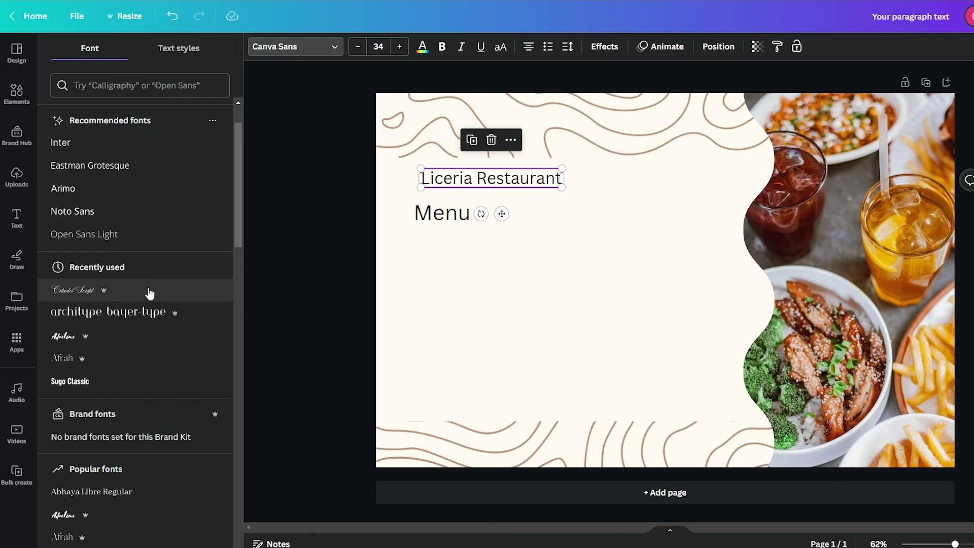
scroll(152, 314, down, 15)
click(63, 276)
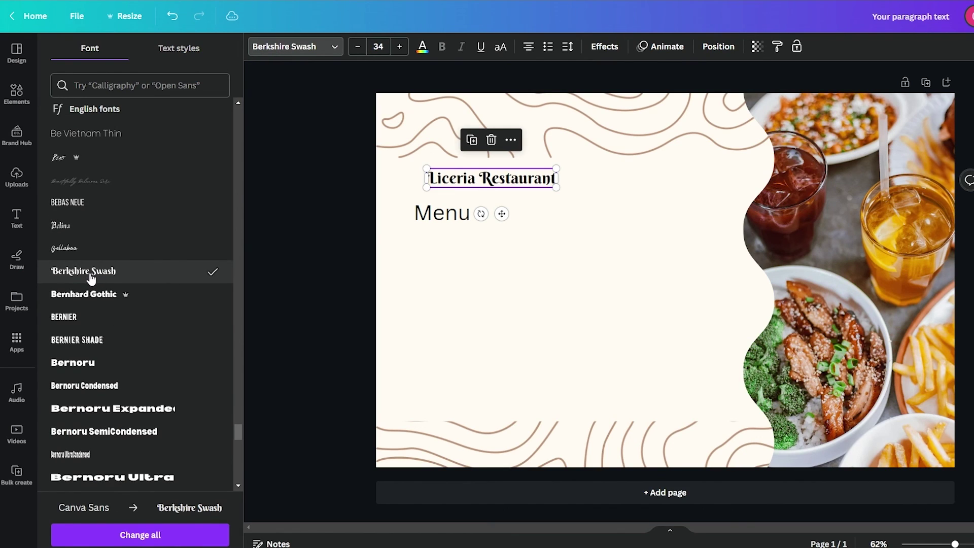
click(85, 341)
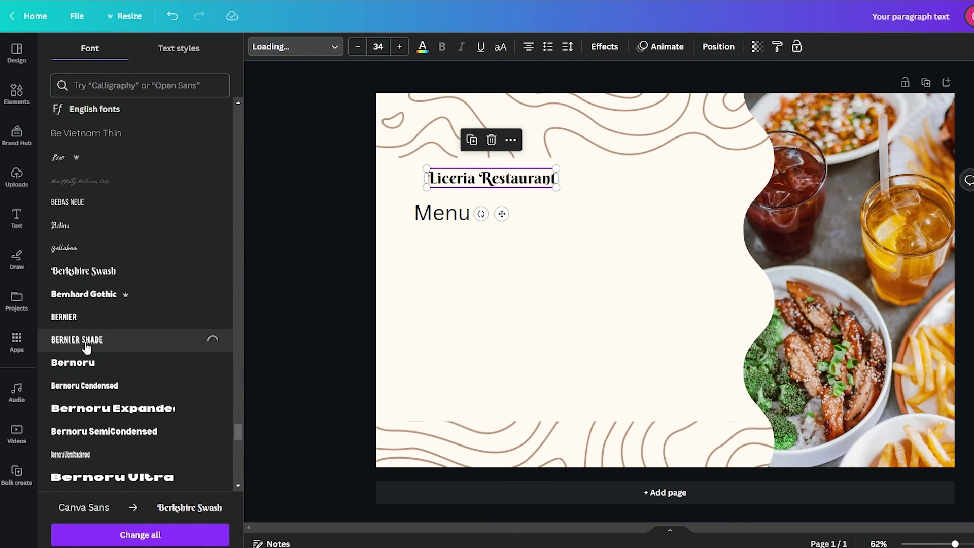
click(76, 272)
mouse_move(557, 188)
mouse_down()
mouse_move(572, 205)
mouse_move(539, 183)
mouse_move(584, 187)
mouse_move(570, 188)
mouse_up()
Apply the Intro Rust font to the Menu heading
click(472, 214)
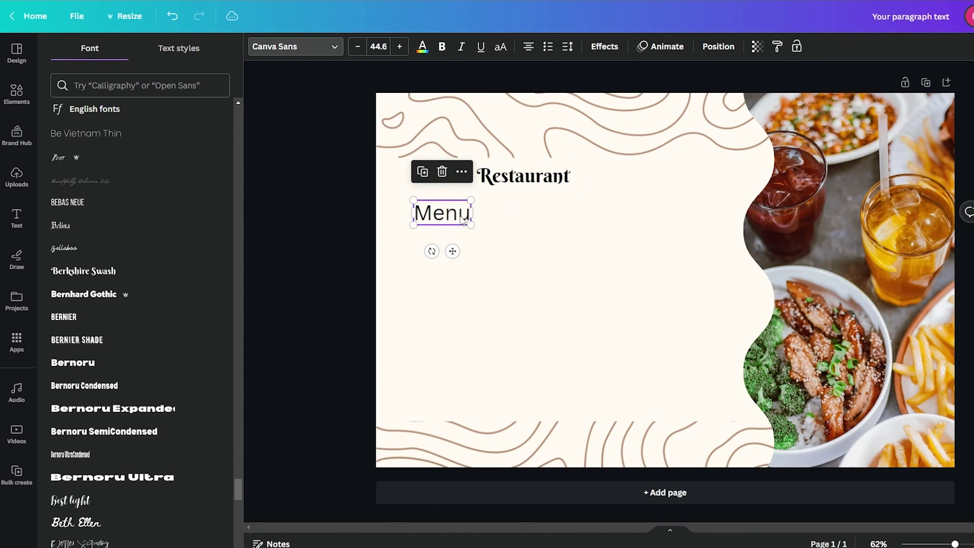
scroll(93, 311, up, 10)
scroll(104, 324, up, 15)
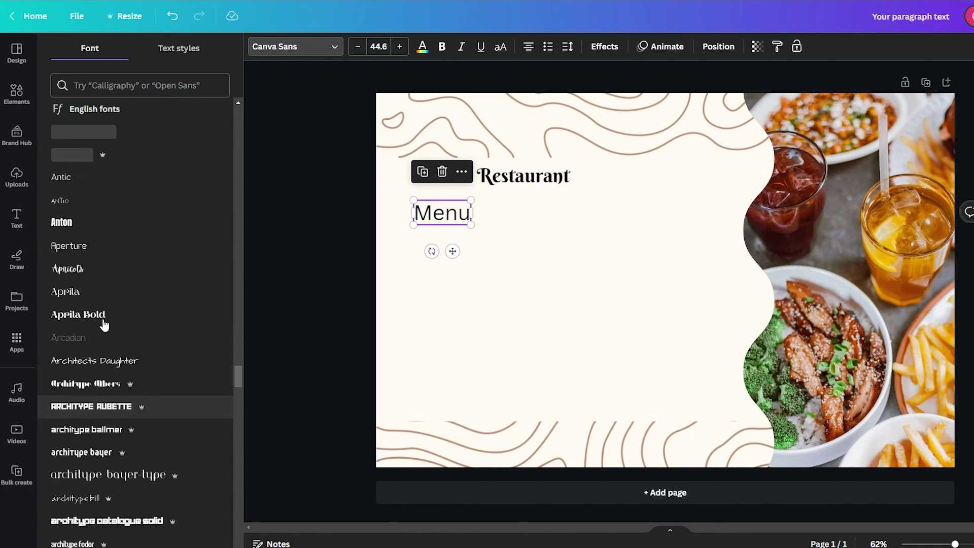
scroll(109, 331, up, 15)
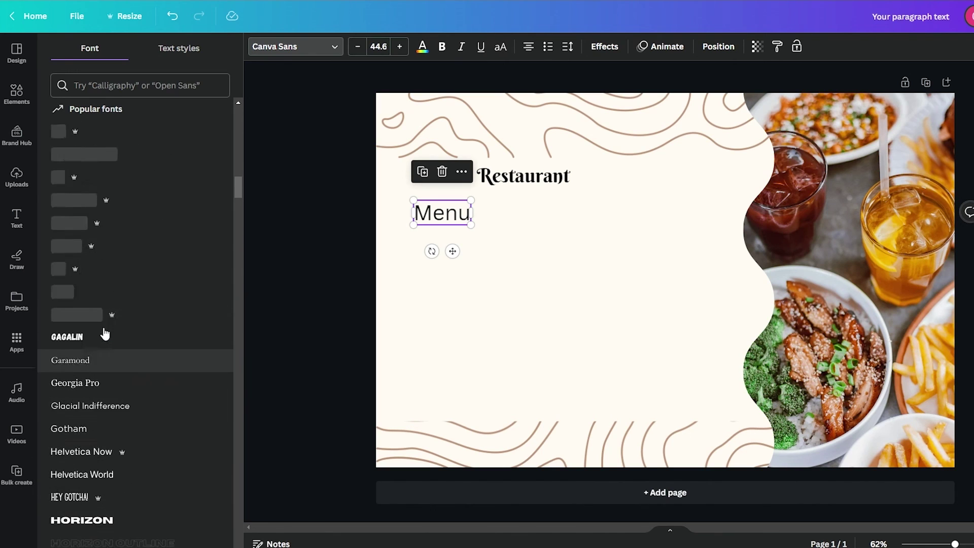
scroll(96, 329, down, 15)
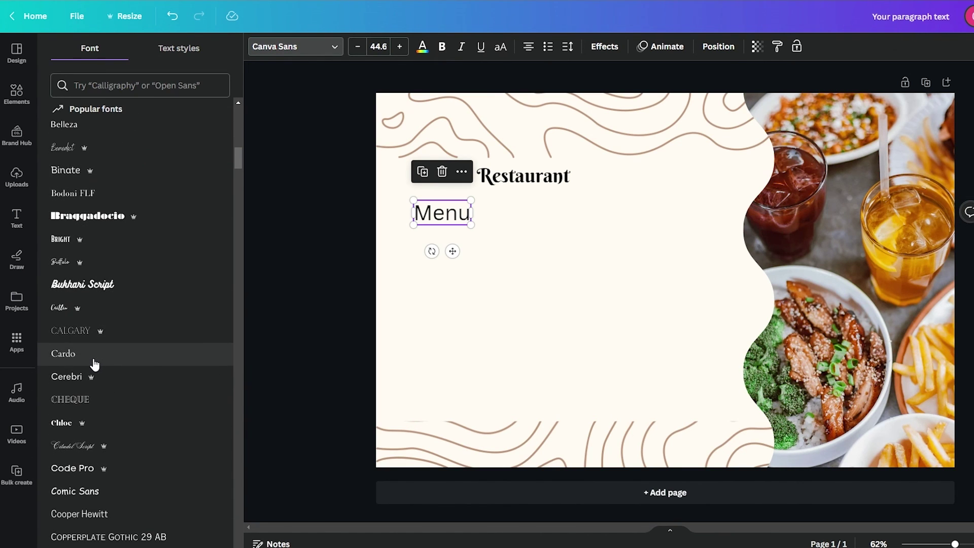
scroll(96, 365, down, 10)
click(167, 288)
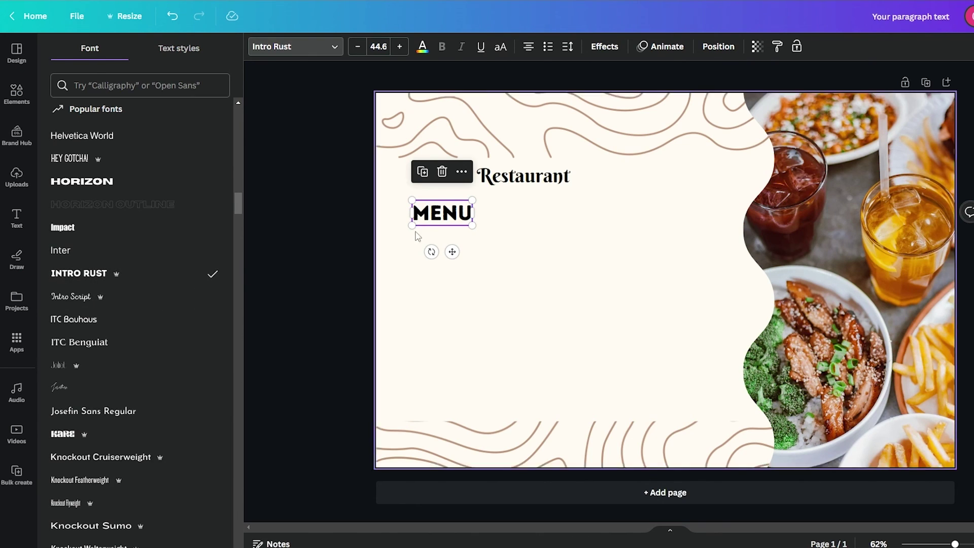
click(518, 234)
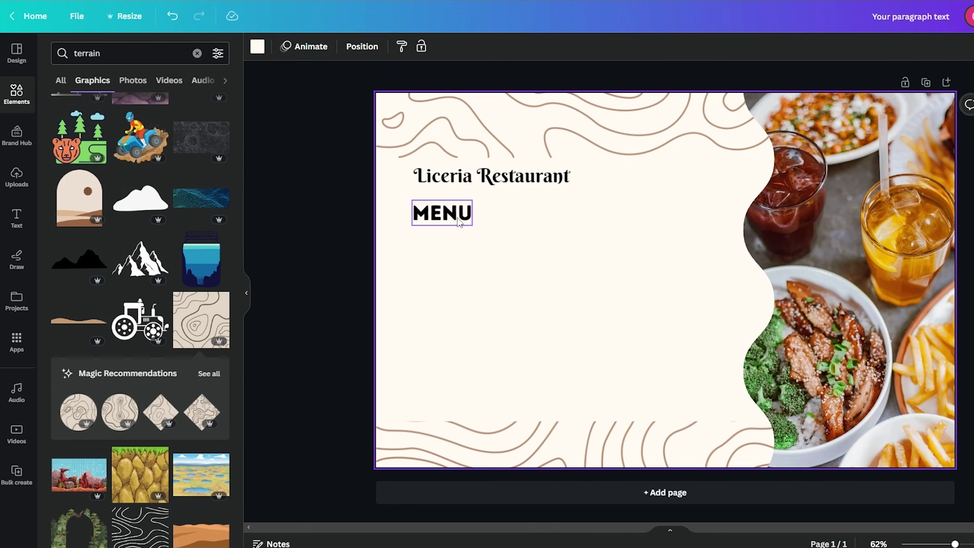
Colour the MENU heading with the dark grey swatch
click(459, 221)
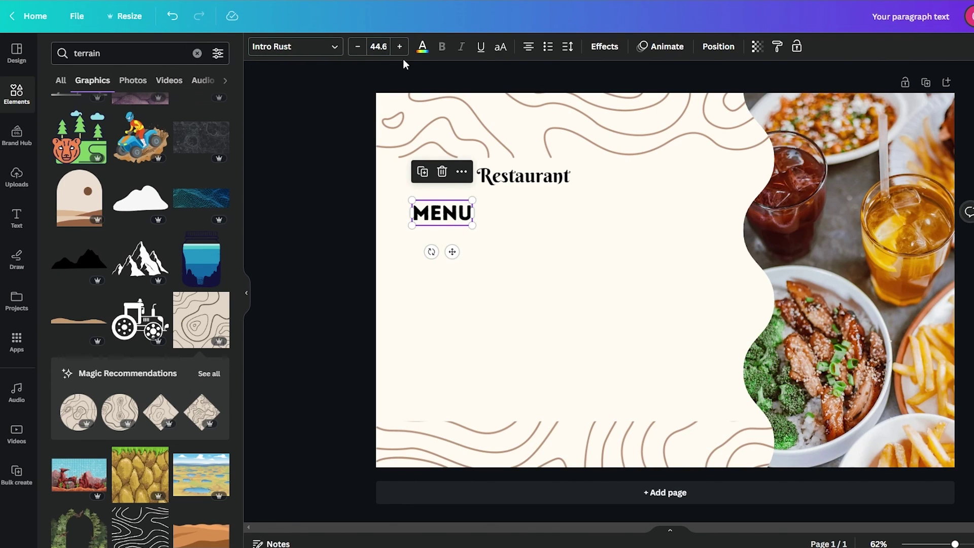
click(423, 48)
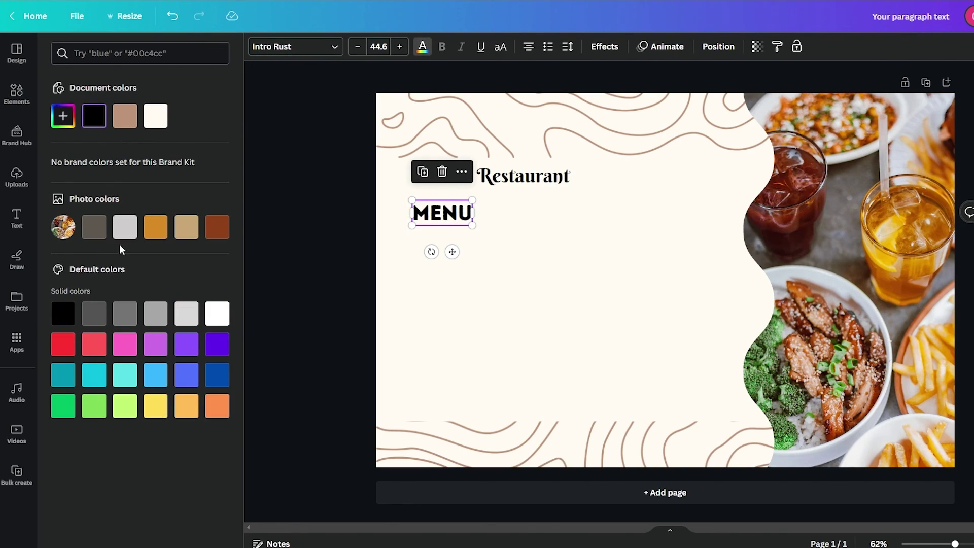
click(94, 227)
click(408, 232)
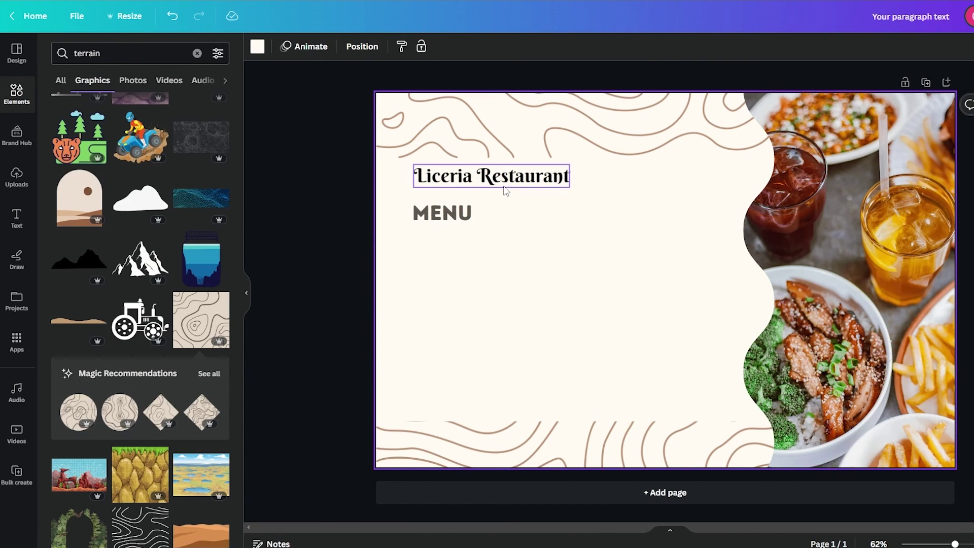
click(506, 191)
click(336, 243)
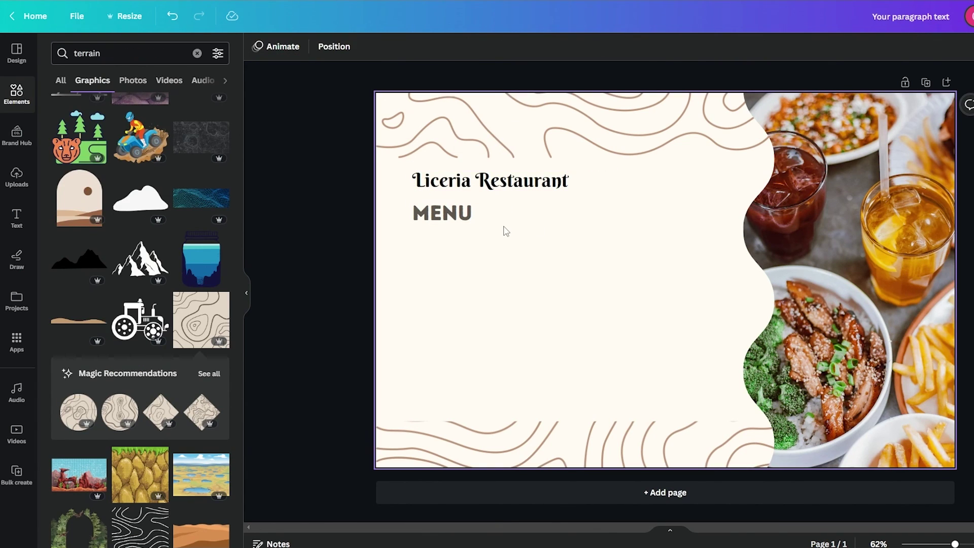
click(459, 281)
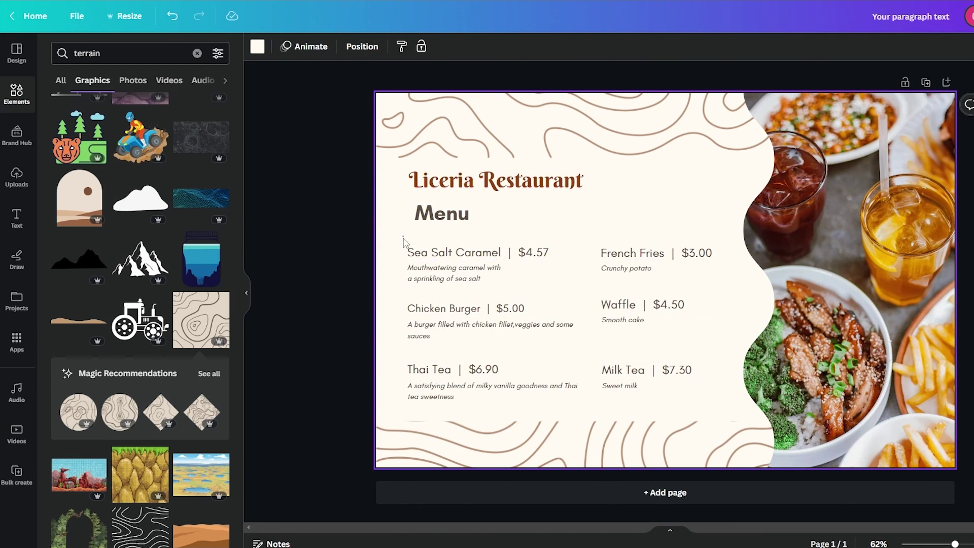
Select all twelve dish and price boxes and move them up slightly toward Menu
drag(404, 242, 674, 396)
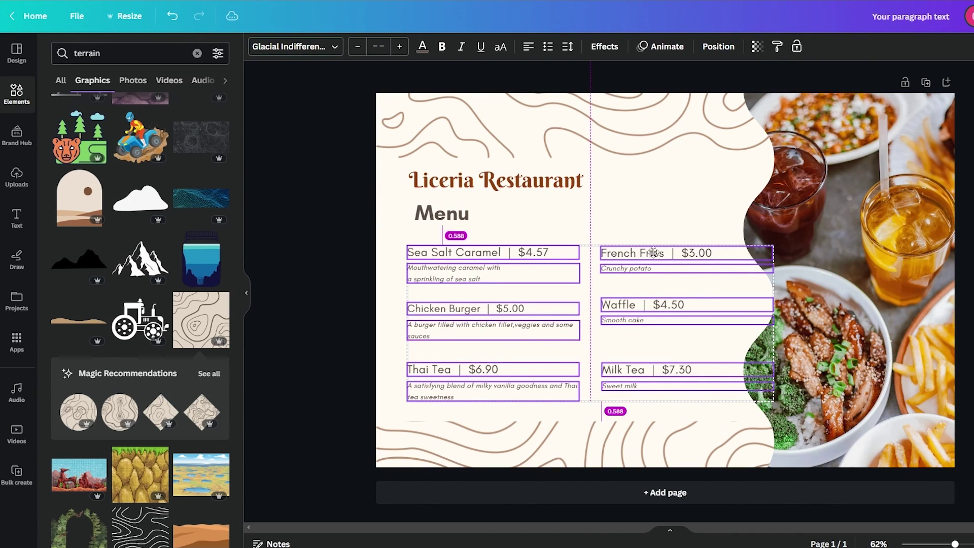
drag(653, 251, 653, 246)
click(655, 182)
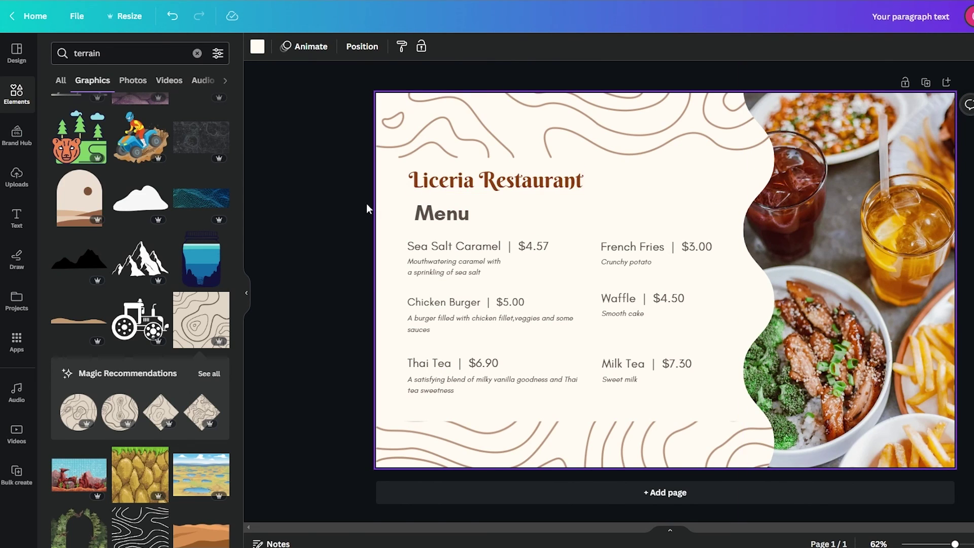
click(353, 205)
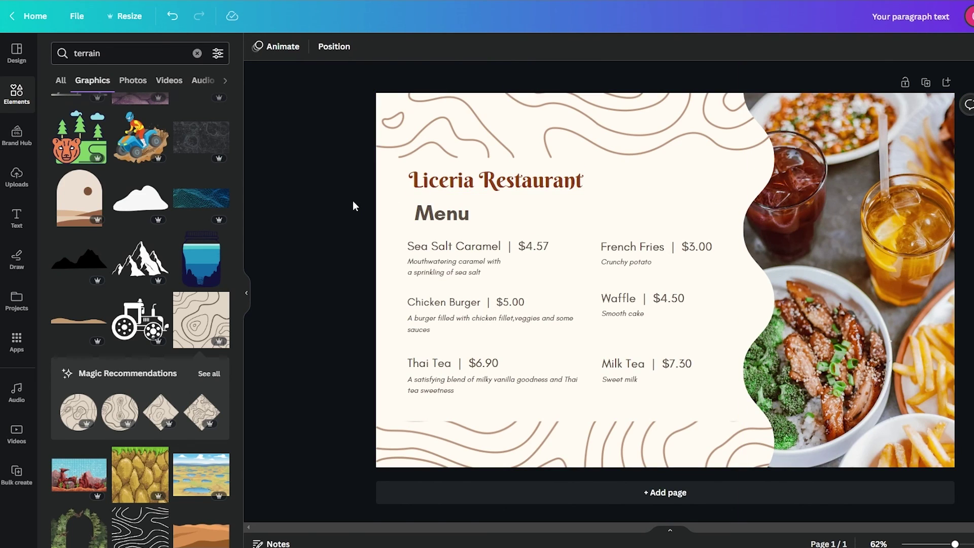